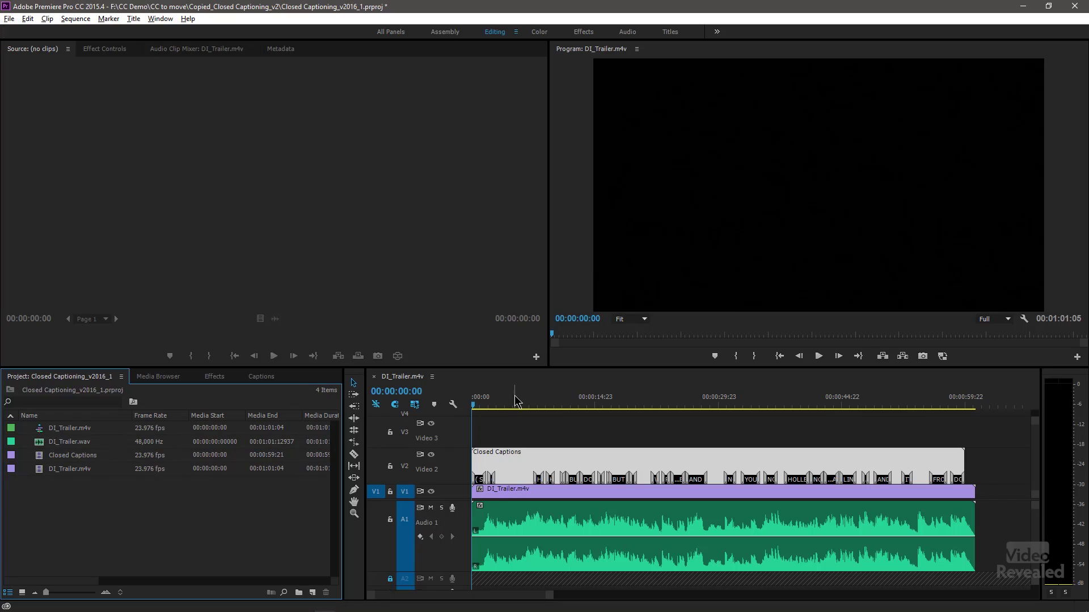
Move the trailer's playhead to 00:00:07:14 on the timeline ruler
{"action": "left_click", "coordinate": [535, 400]}
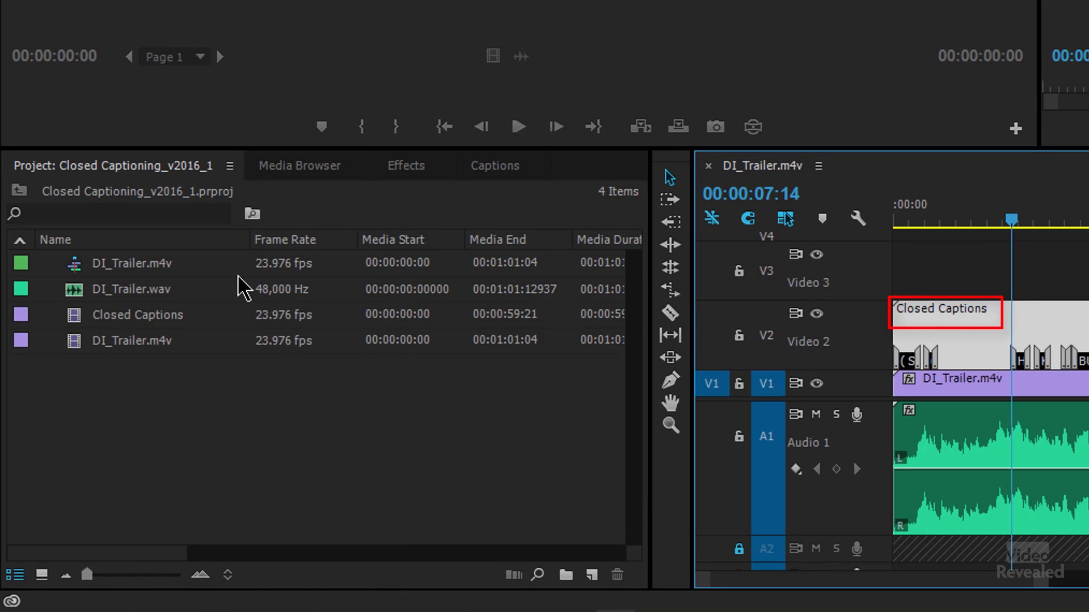
Inspect the Closed Captions item's Properties to confirm its type is Captions
{"action": "left_click", "coordinate": [69, 327]}
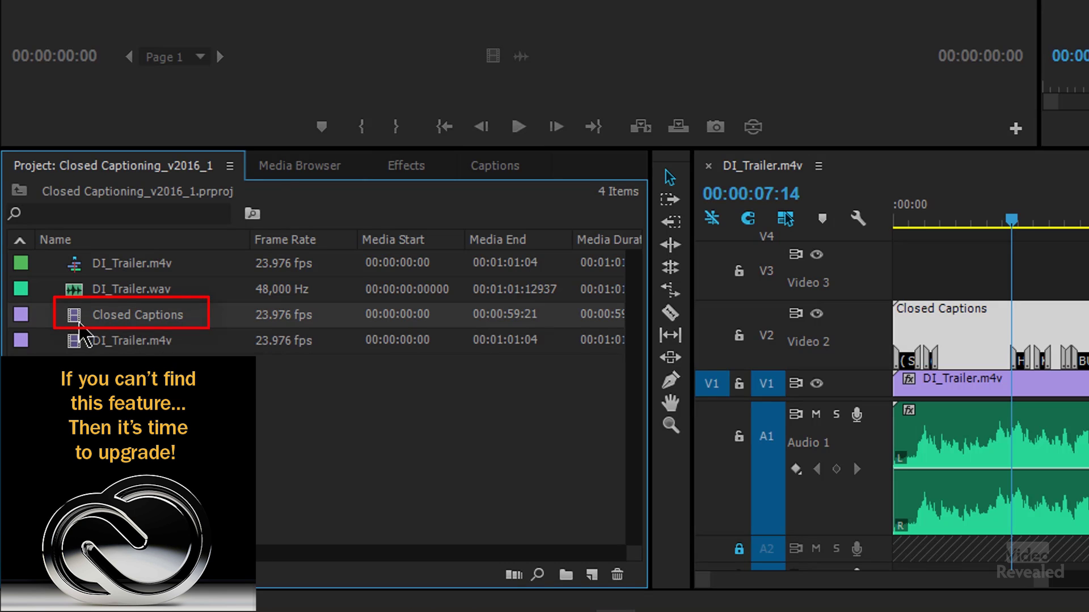
{"action": "right_click", "coordinate": [76, 319]}
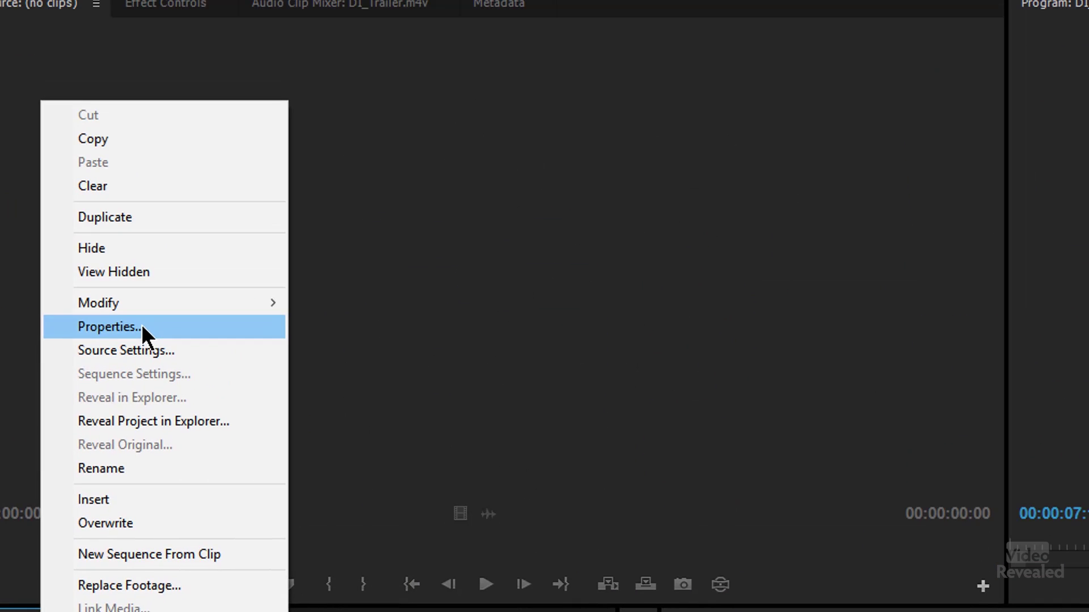
{"action": "left_click", "coordinate": [142, 325]}
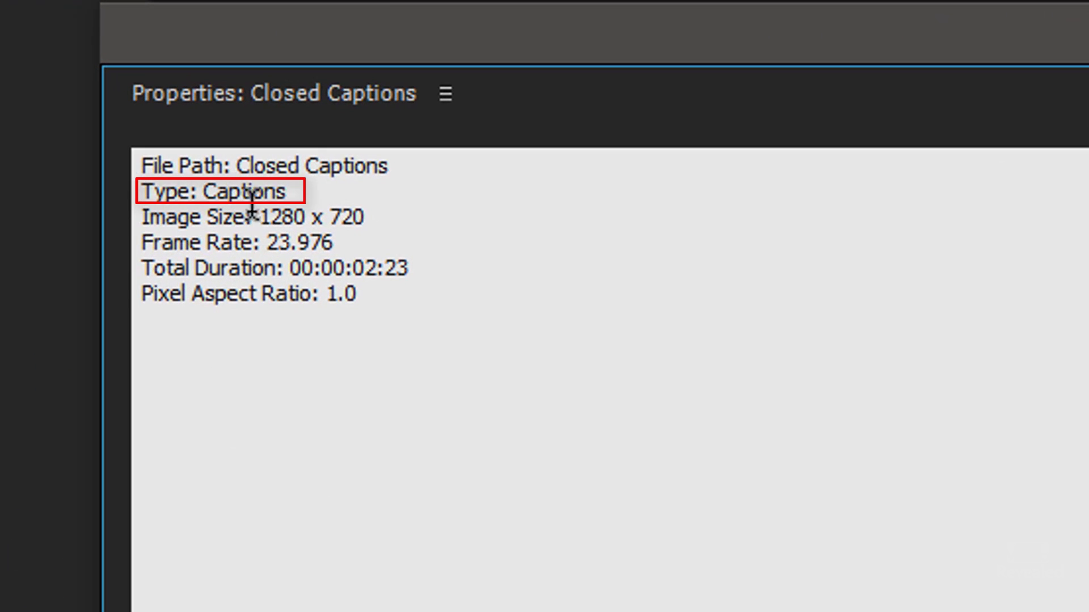
{"action": "double_click", "coordinate": [250, 193]}
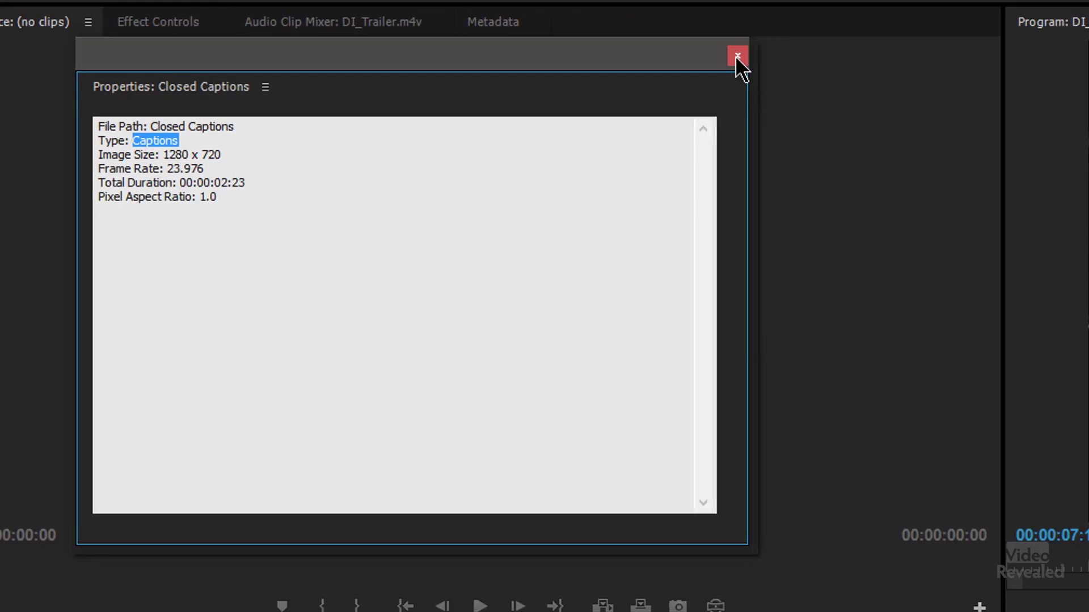
{"action": "left_click", "coordinate": [738, 57]}
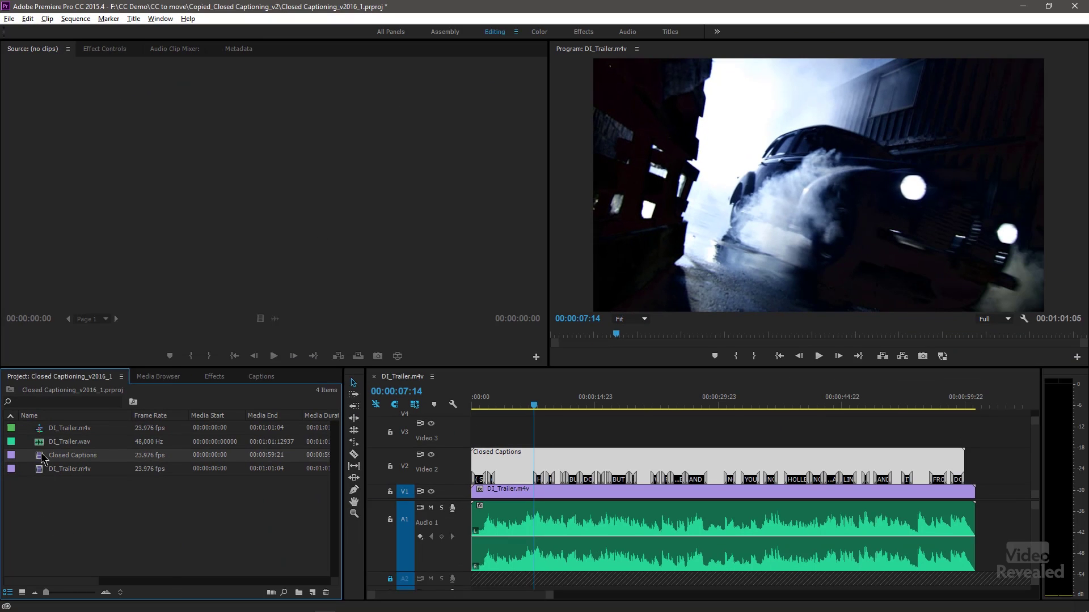
{"action": "right_click", "coordinate": [43, 458]}
Duplicate the Closed Captions item and rename the copy 'Open Captions'
{"action": "left_click", "coordinate": [112, 165]}
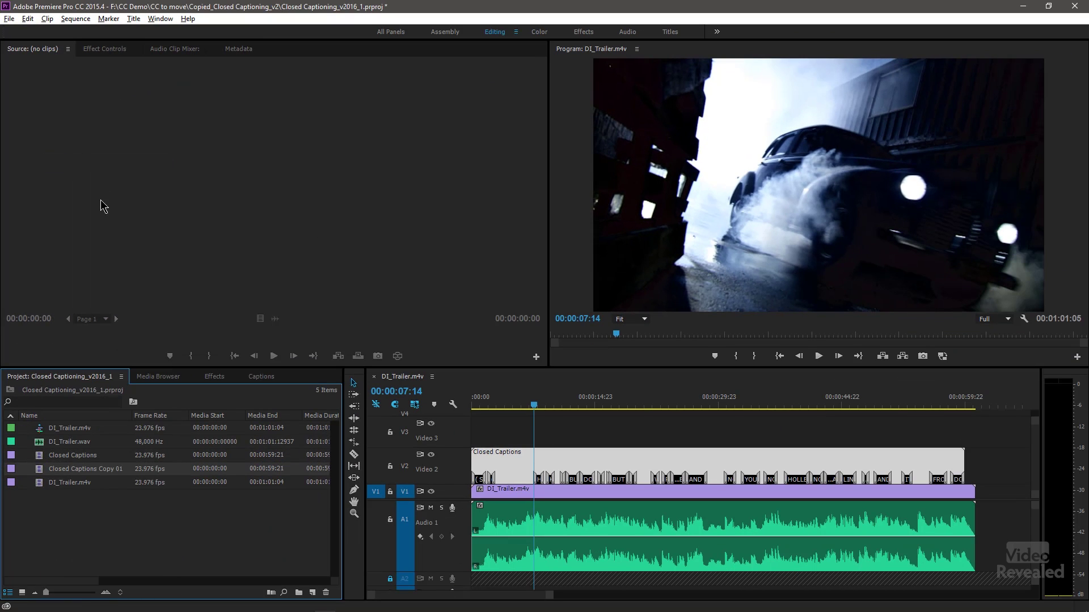
{"action": "left_click", "coordinate": [70, 470]}
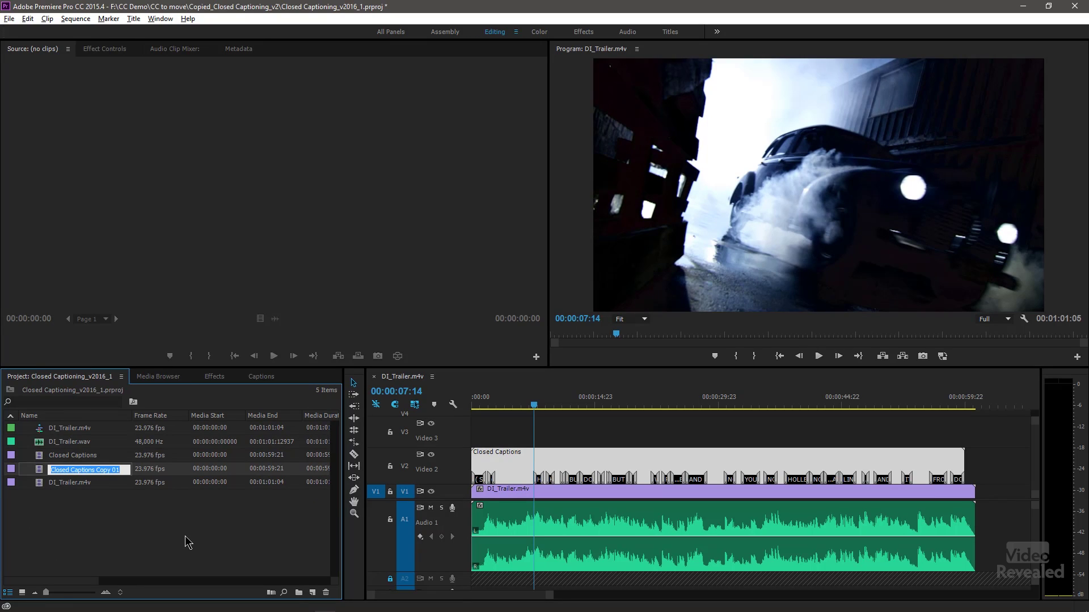
{"action": "type", "text": "Open Captions"}
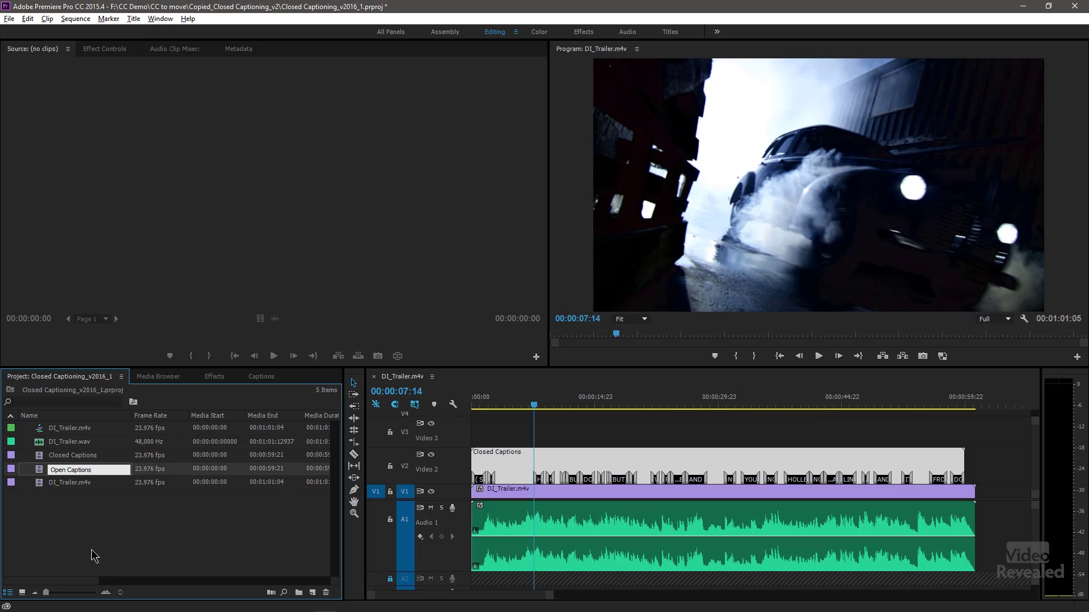
{"action": "key", "text": "Return"}
Set the Open Captions item's caption Standard to Open Captions
{"action": "right_click", "coordinate": [45, 470]}
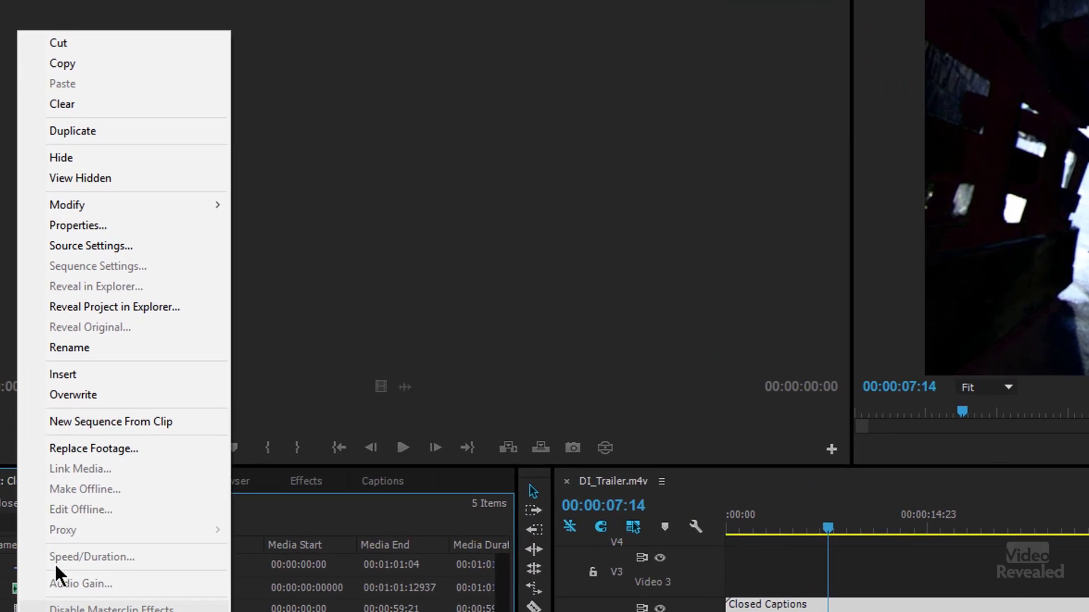
{"action": "mouse_move", "coordinate": [95, 205]}
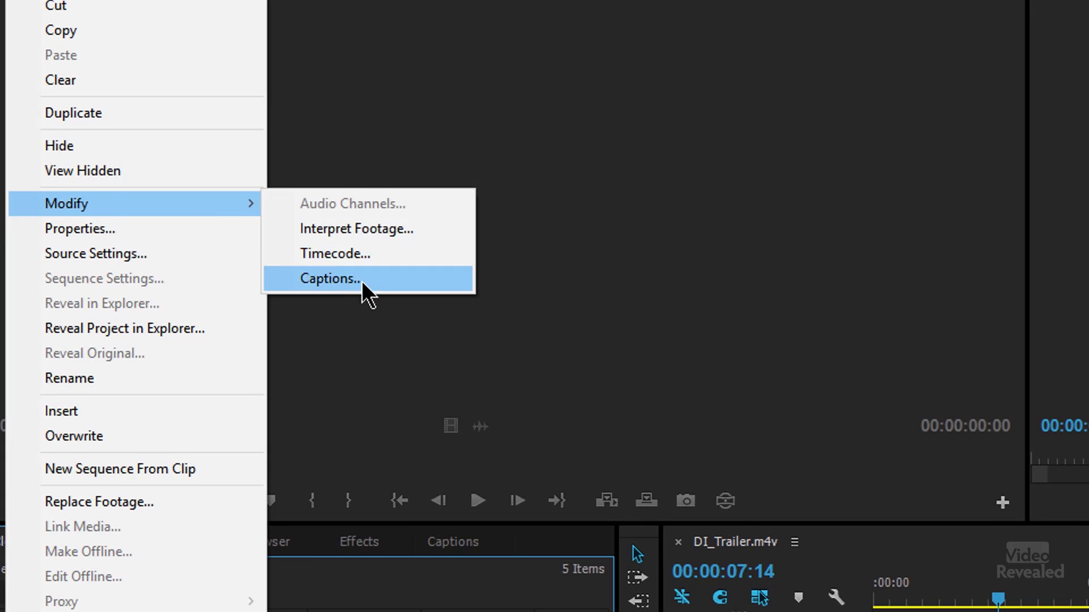
{"action": "left_click", "coordinate": [331, 279]}
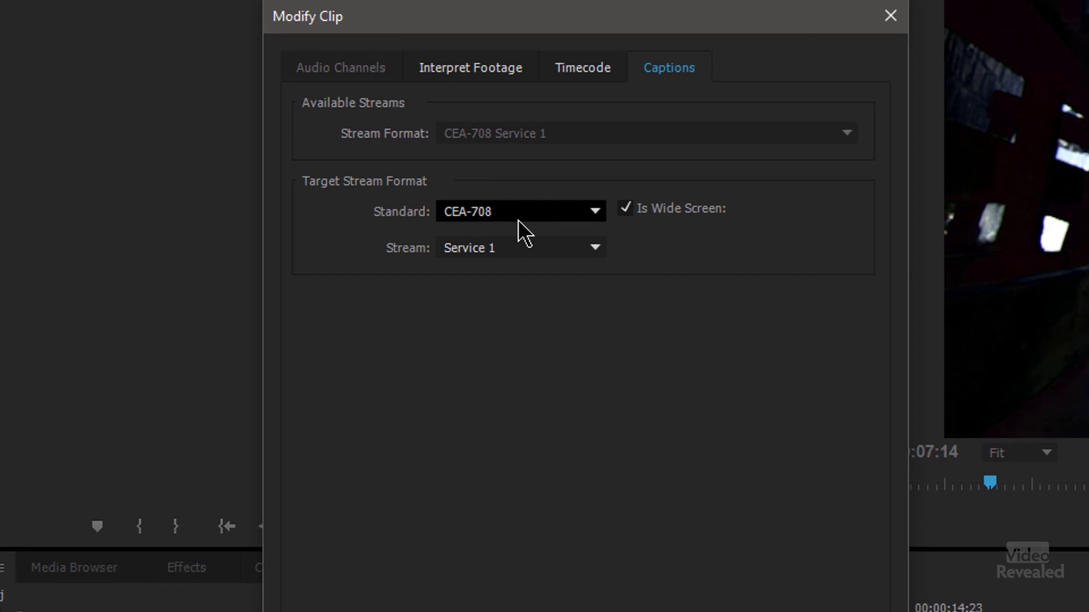
{"action": "left_click", "coordinate": [526, 213]}
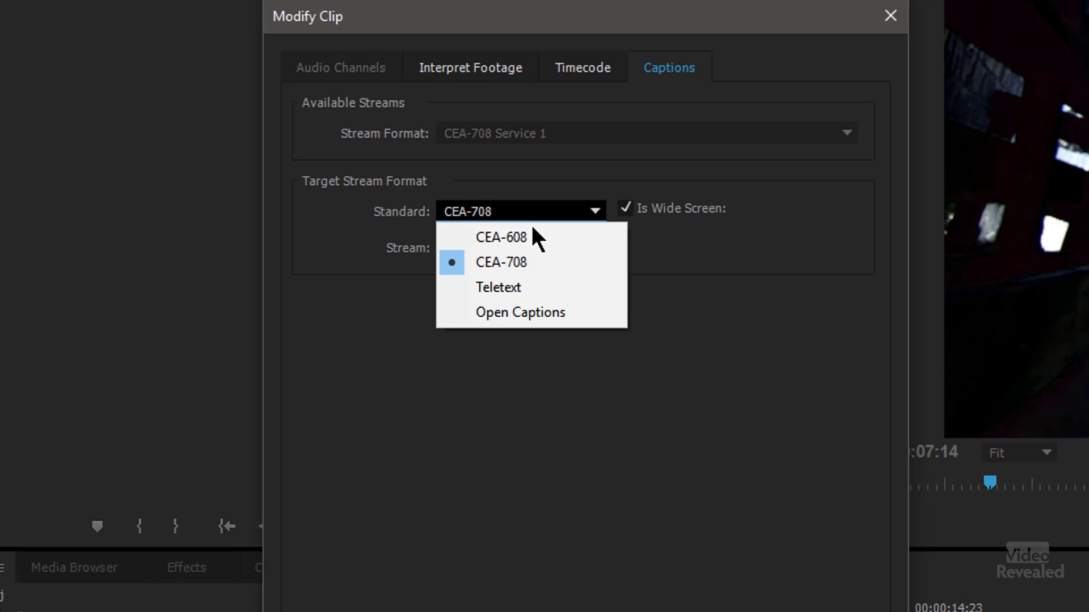
{"action": "left_click", "coordinate": [543, 315]}
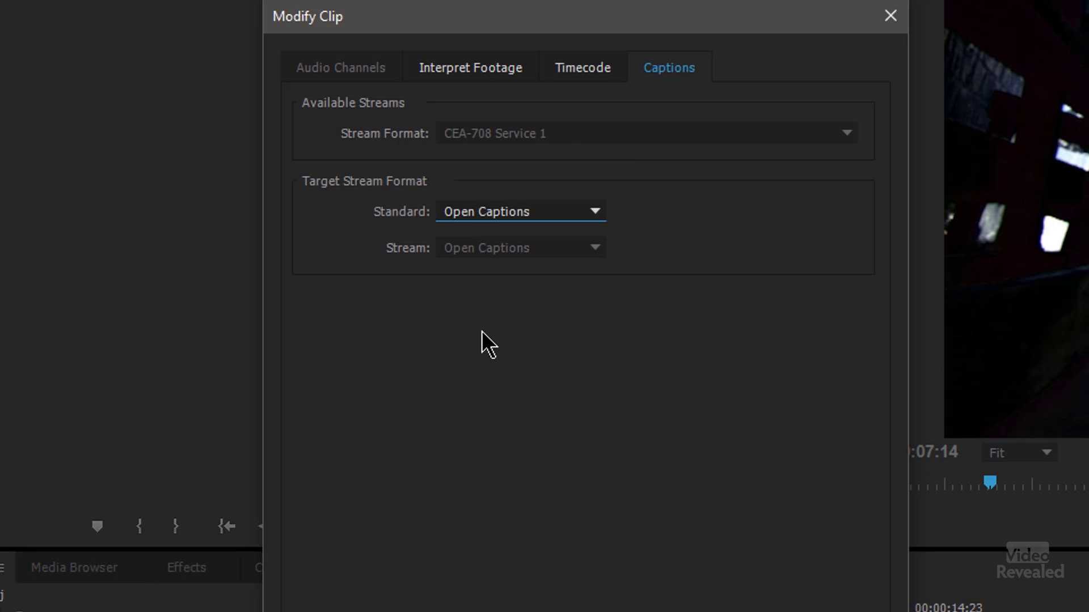
{"action": "left_click", "coordinate": [488, 517]}
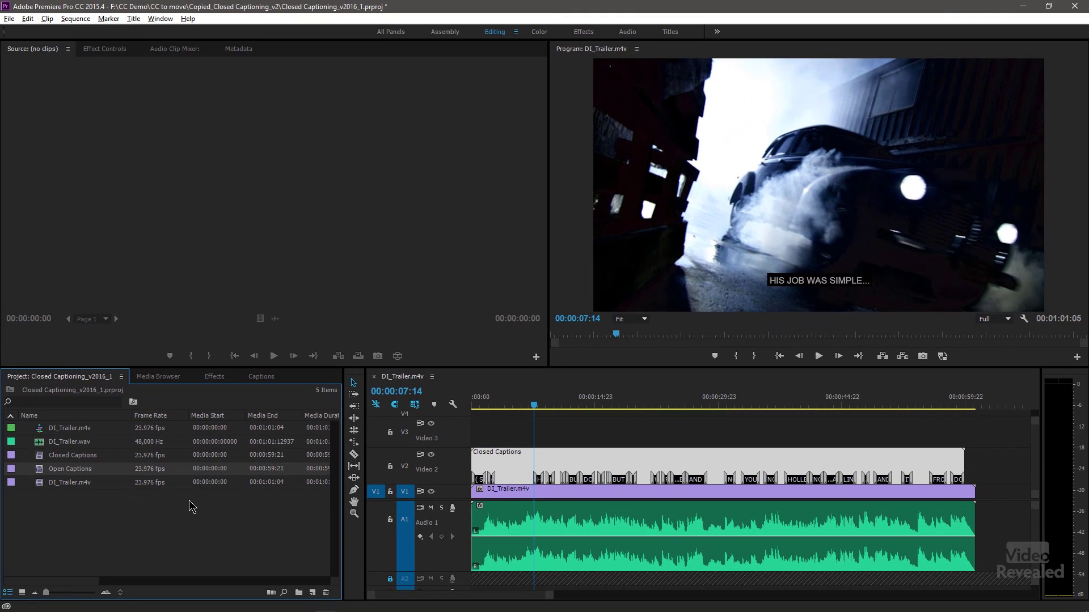
Load Closed Captions in the Source monitor, scrub it, and enable Closed Captions Display
{"action": "double_click", "coordinate": [48, 455]}
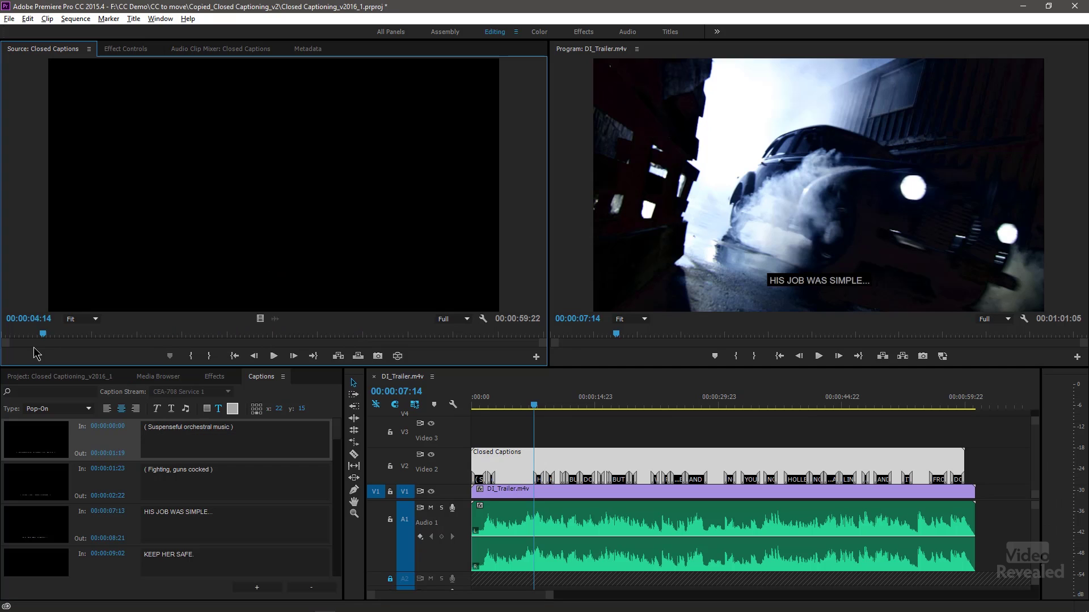
{"action": "left_click_drag", "start_coordinate": [26, 348], "coordinate": [156, 356]}
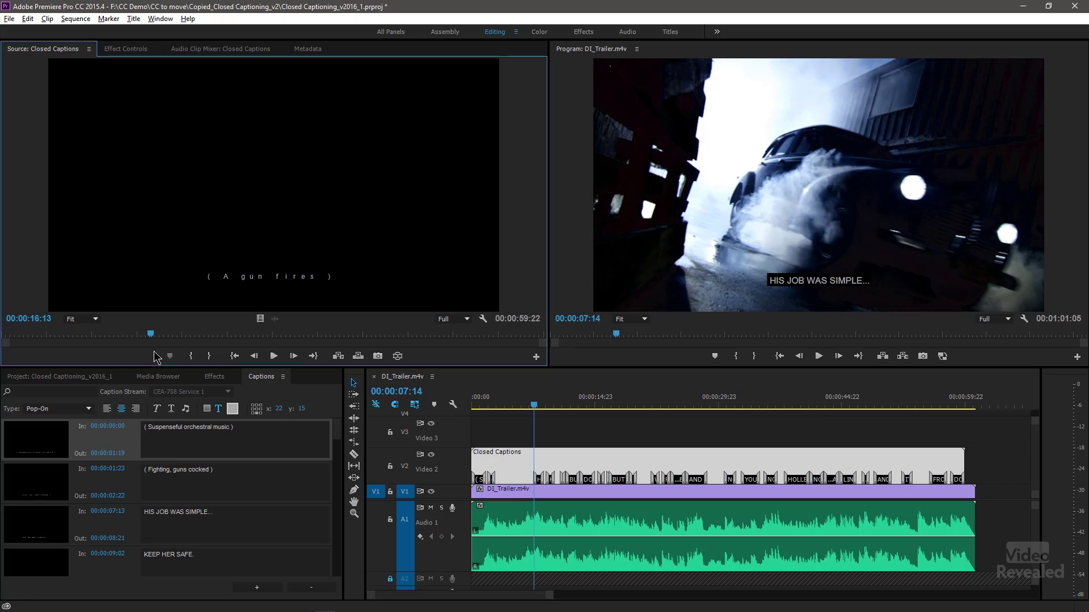
{"action": "left_click", "coordinate": [482, 318]}
{"action": "mouse_move", "coordinate": [590, 471]}
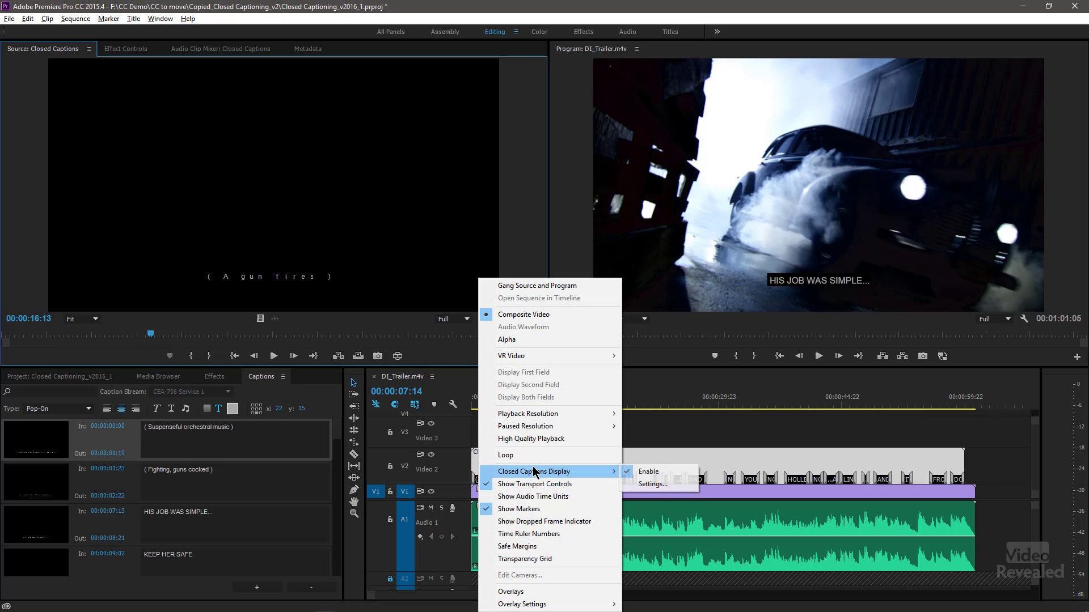
{"action": "left_click", "coordinate": [652, 475]}
Return to the Project panel and load the Open Captions clip
{"action": "left_click", "coordinate": [11, 339]}
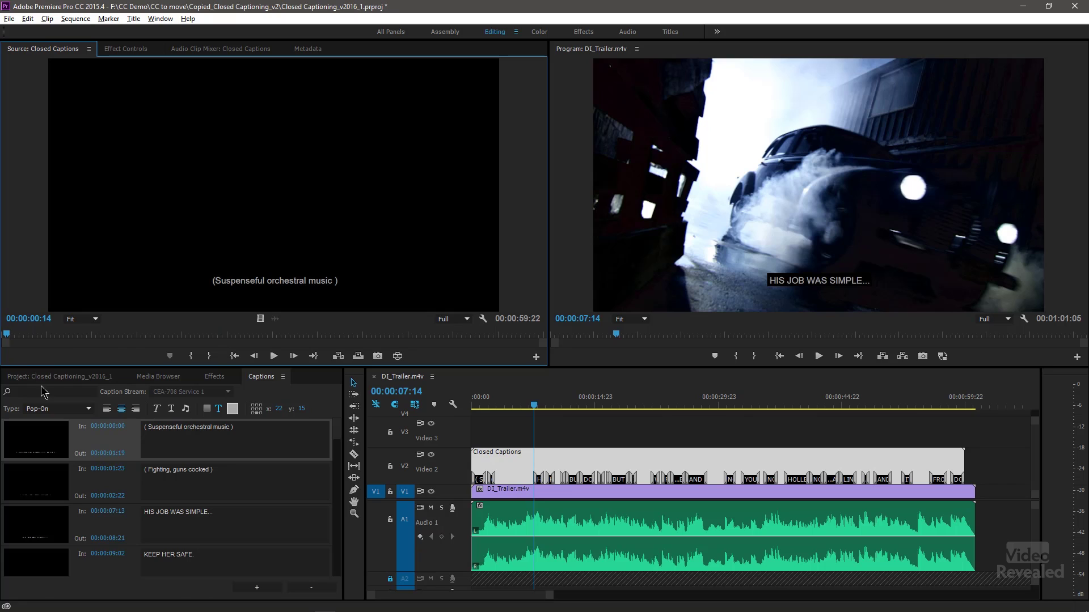
{"action": "left_click", "coordinate": [59, 379]}
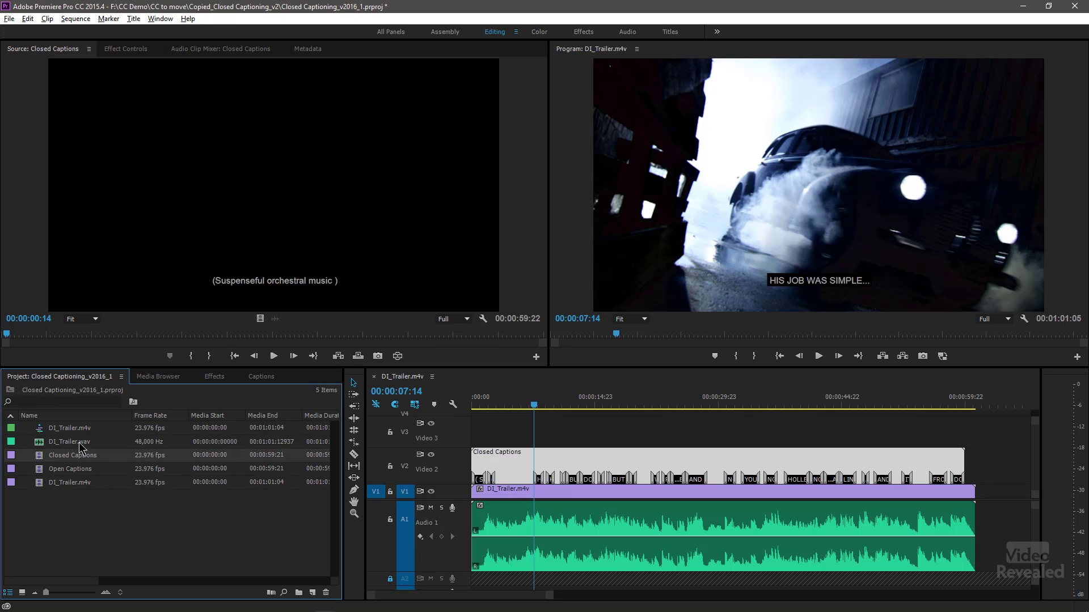
{"action": "double_click", "coordinate": [40, 470]}
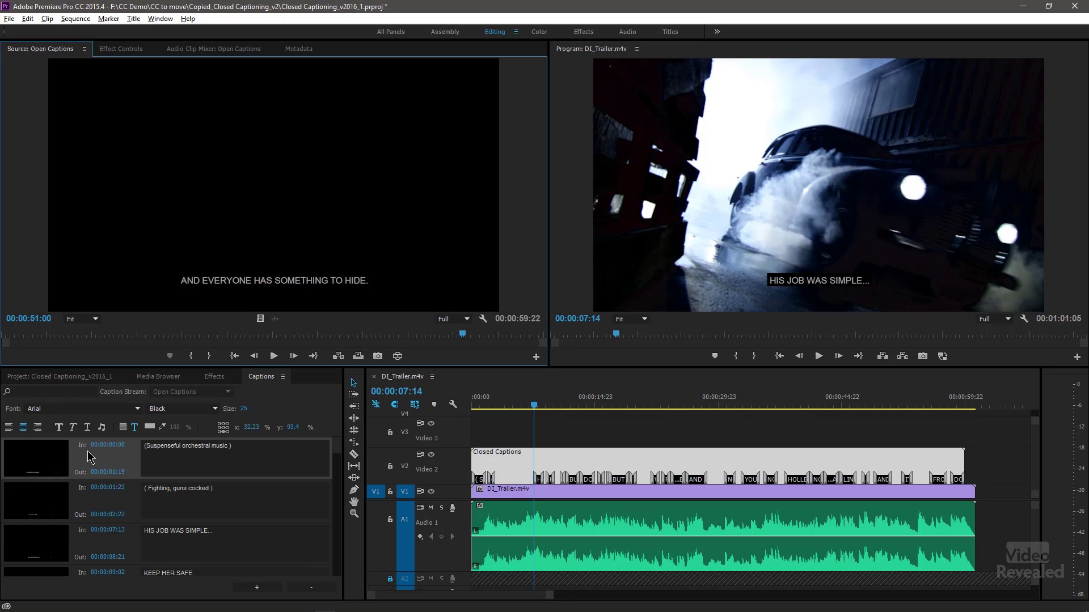
Scrub the Open Captions clip and inspect the MAYOR caption's italic word and Arial font
{"action": "left_click", "coordinate": [105, 337]}
{"action": "left_click_drag", "start_coordinate": [111, 340], "coordinate": [305, 346]}
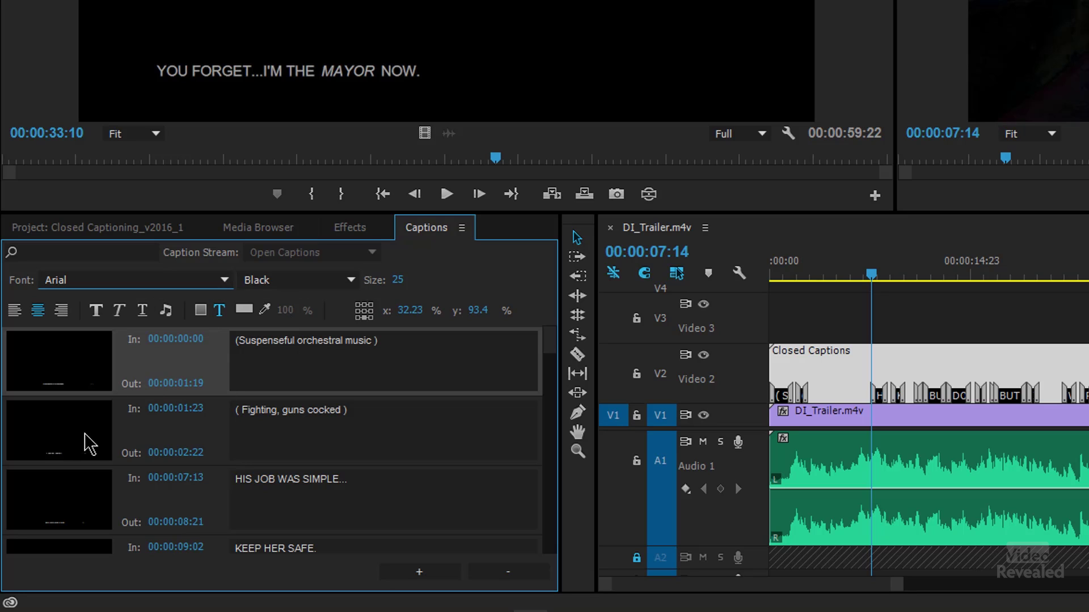
{"action": "left_click", "coordinate": [367, 485]}
{"action": "double_click", "coordinate": [365, 480]}
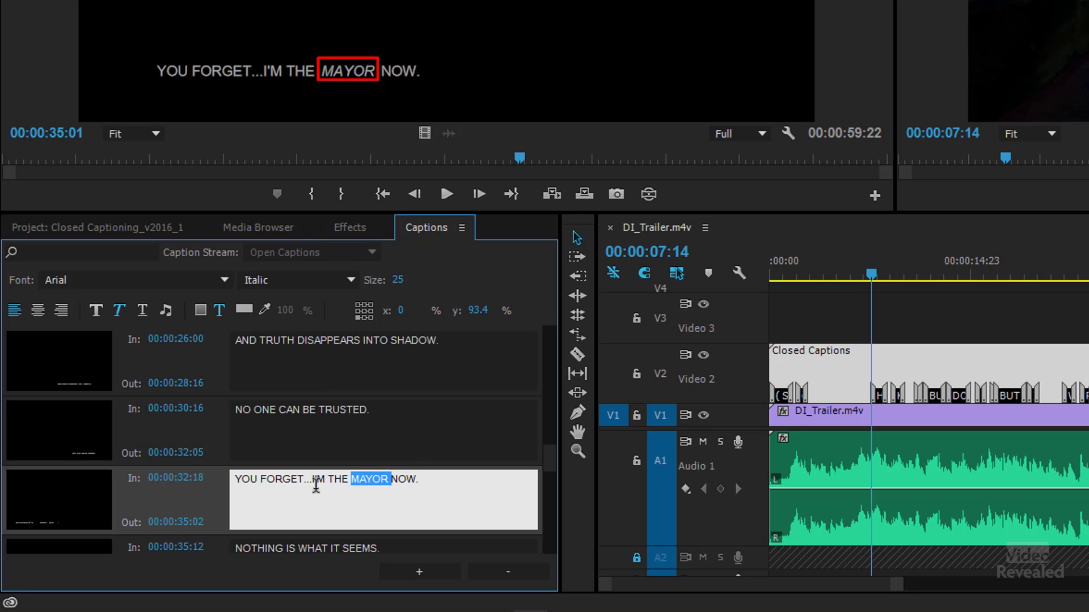
{"action": "left_click", "coordinate": [338, 480]}
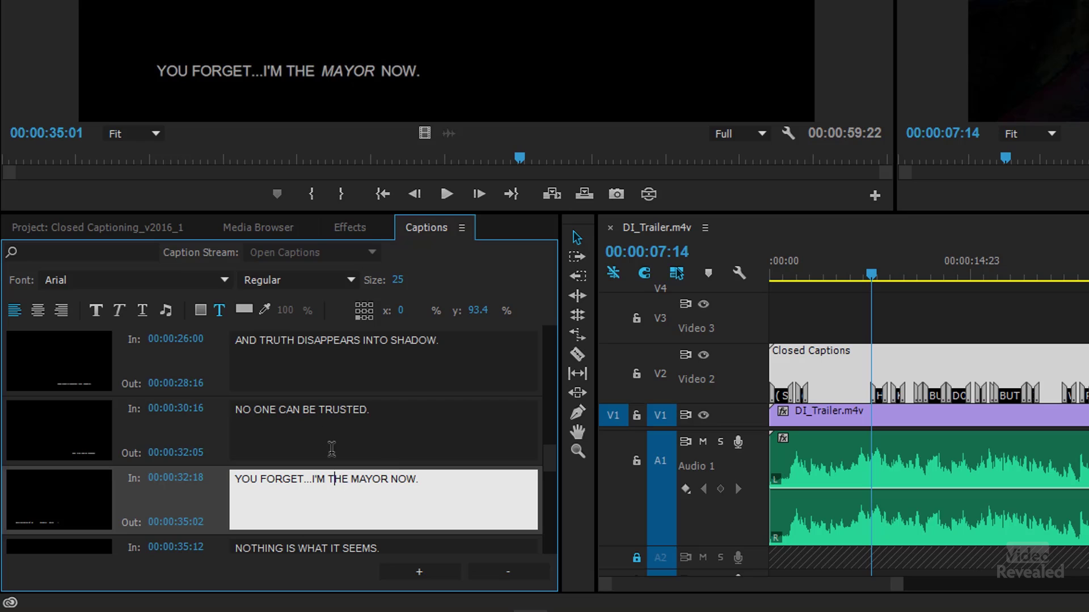
{"action": "left_click", "coordinate": [225, 281]}
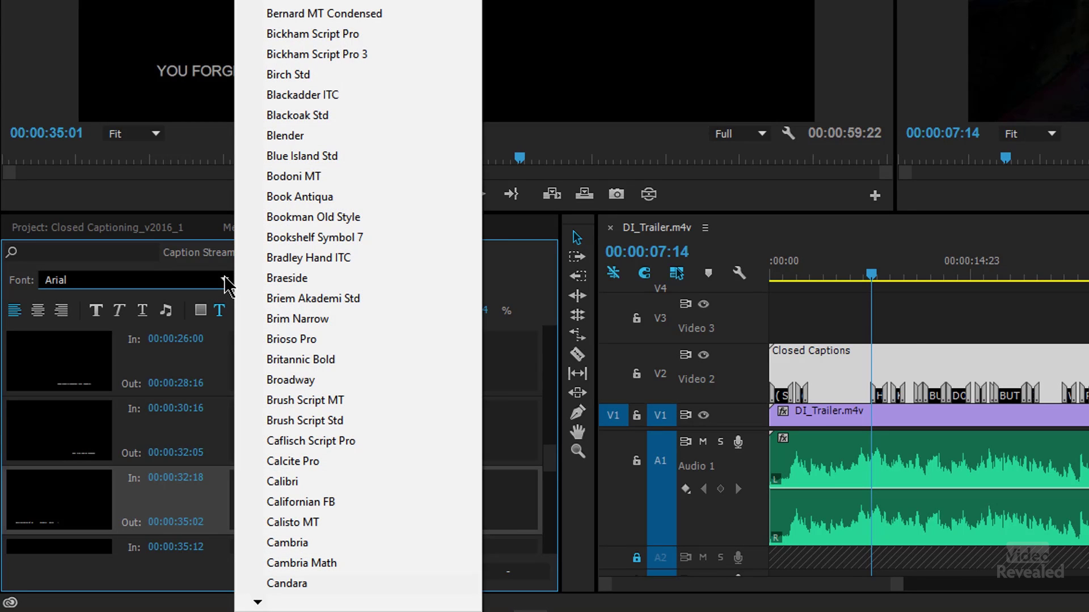
{"action": "left_click", "coordinate": [225, 281]}
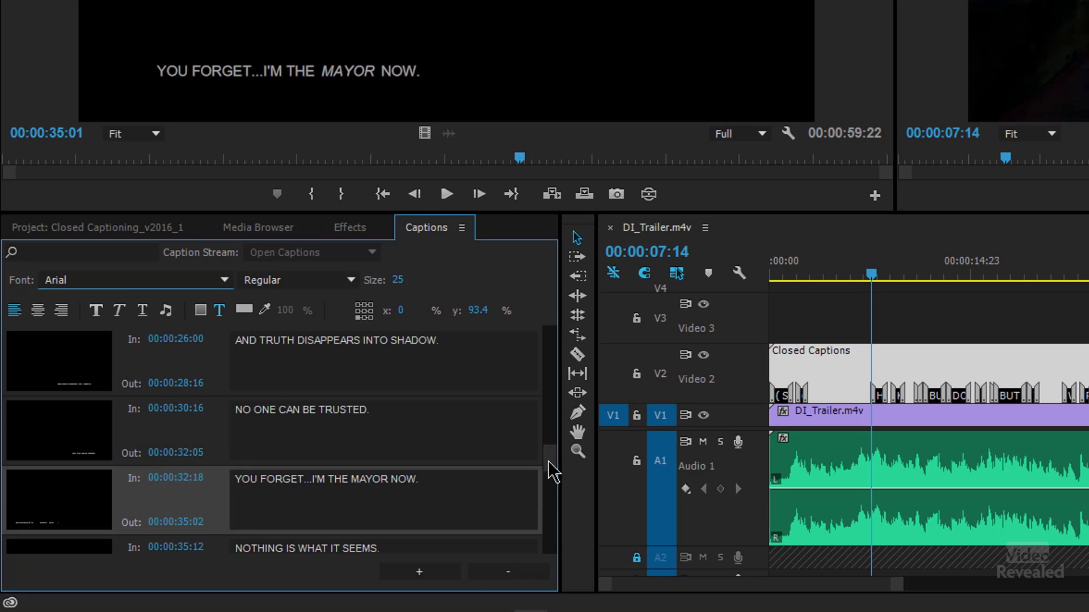
{"action": "left_click_drag", "start_coordinate": [553, 471], "coordinate": [553, 360]}
Set the DOUBLE IDENTITY caption text to Blackoak Std at size 44
{"action": "left_click", "coordinate": [372, 478]}
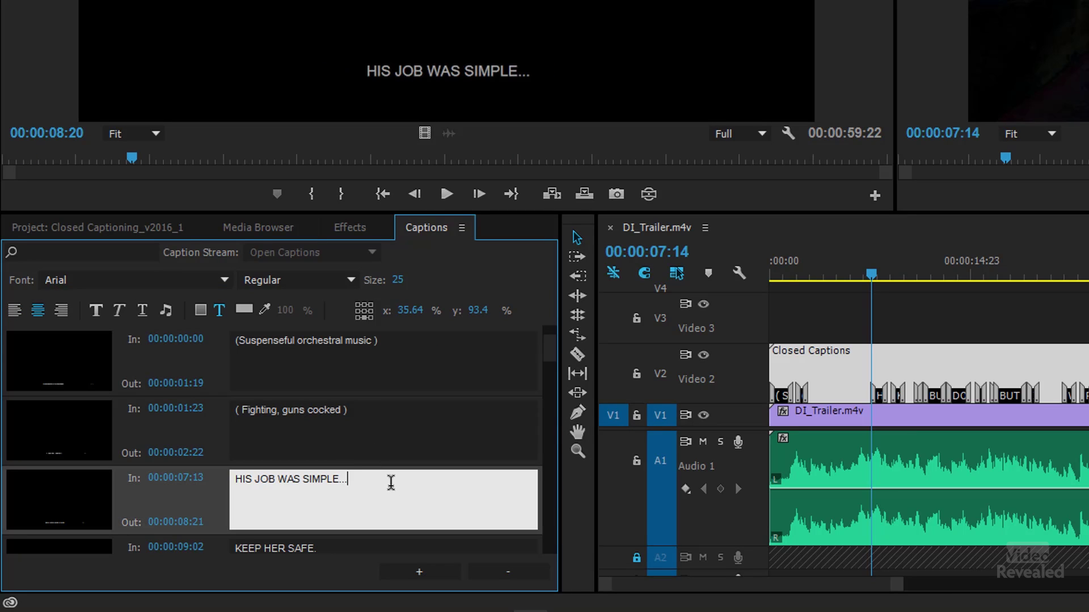
{"action": "left_click_drag", "start_coordinate": [554, 357], "coordinate": [539, 550]}
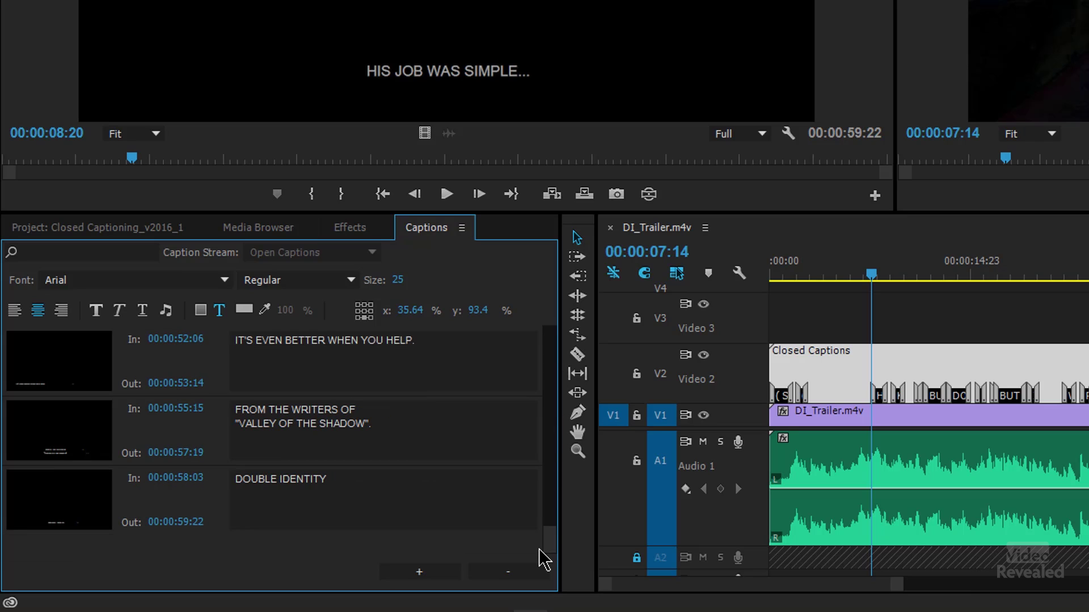
{"action": "left_click", "coordinate": [387, 492]}
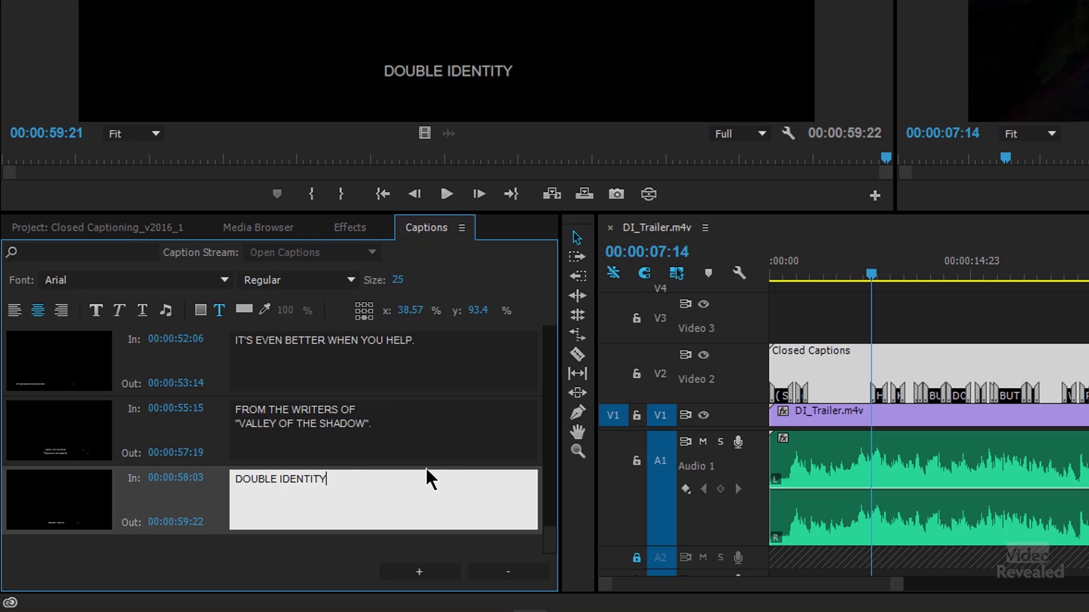
{"action": "left_click_drag", "start_coordinate": [367, 482], "coordinate": [199, 507]}
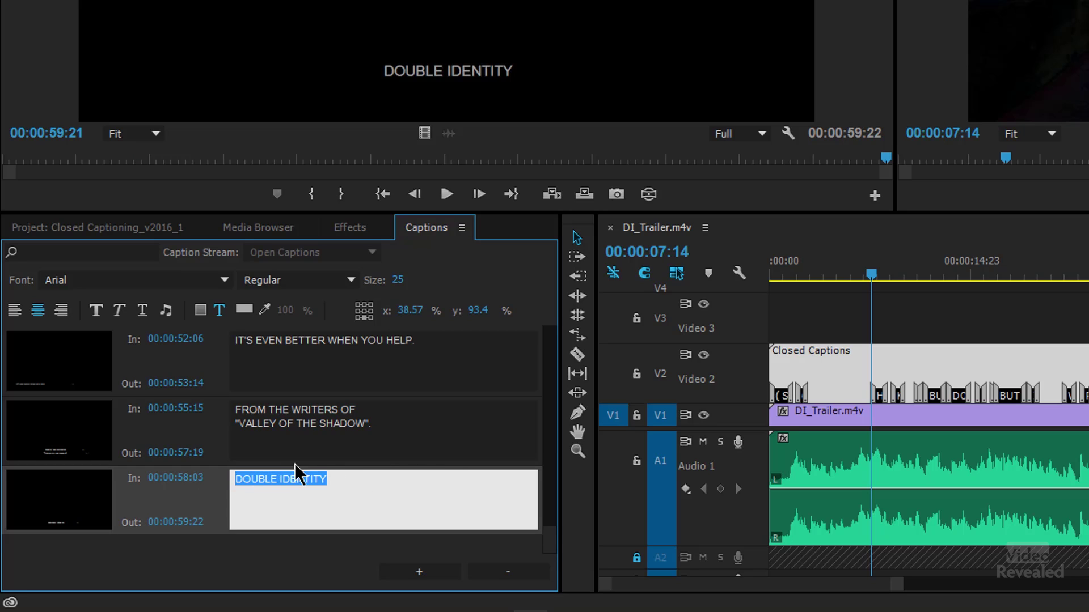
{"action": "left_click", "coordinate": [224, 280]}
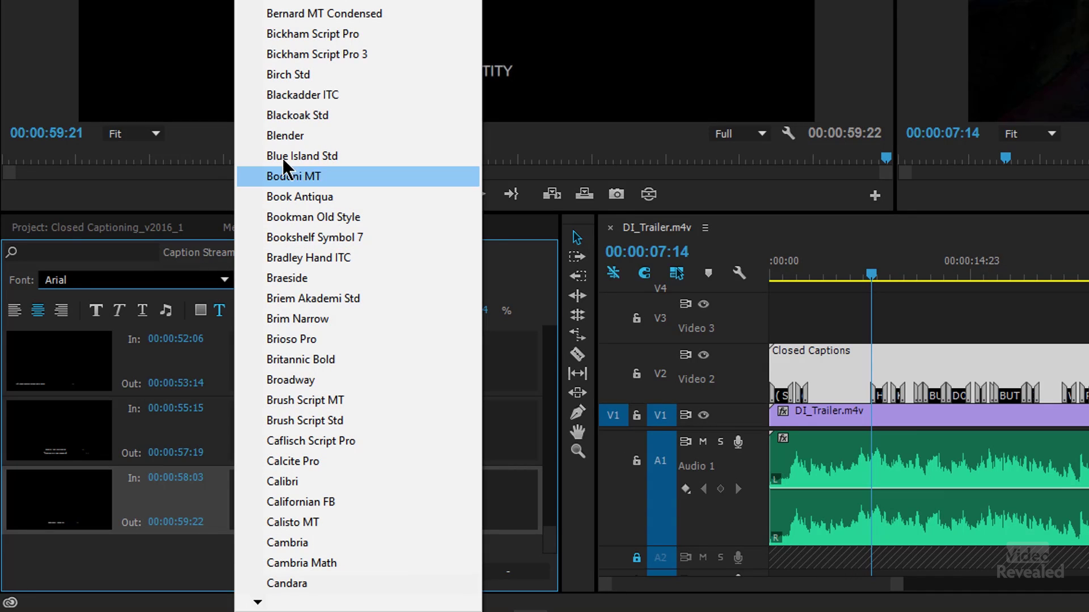
{"action": "left_click", "coordinate": [307, 115]}
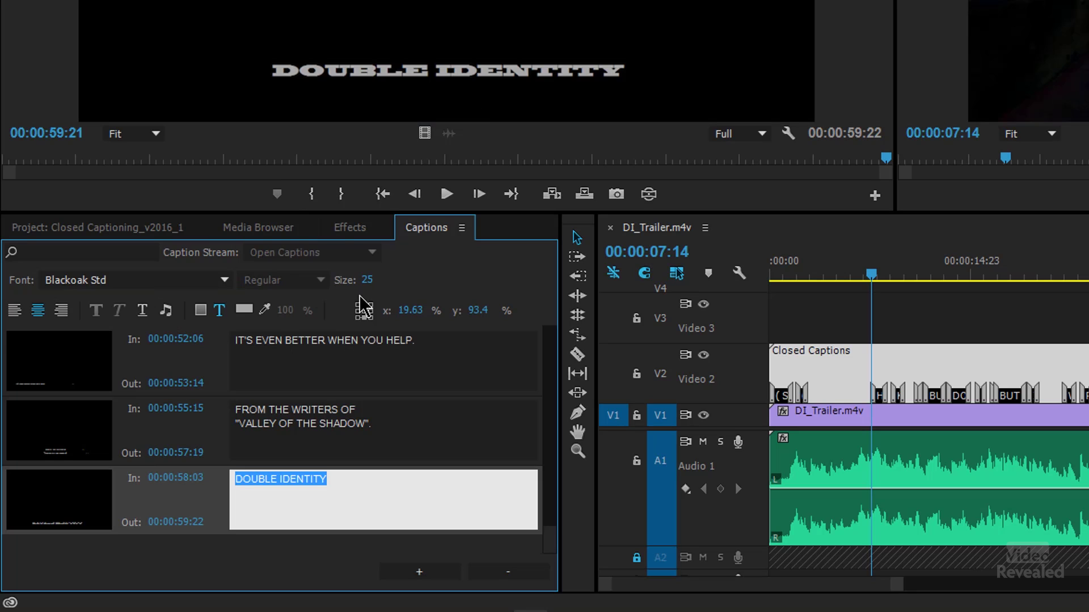
{"action": "mouse_move", "coordinate": [368, 280]}
{"action": "left_mouse_down"}
{"action": "mouse_move", "coordinate": [389, 285]}
{"action": "mouse_move", "coordinate": [381, 280]}
{"action": "left_mouse_up"}
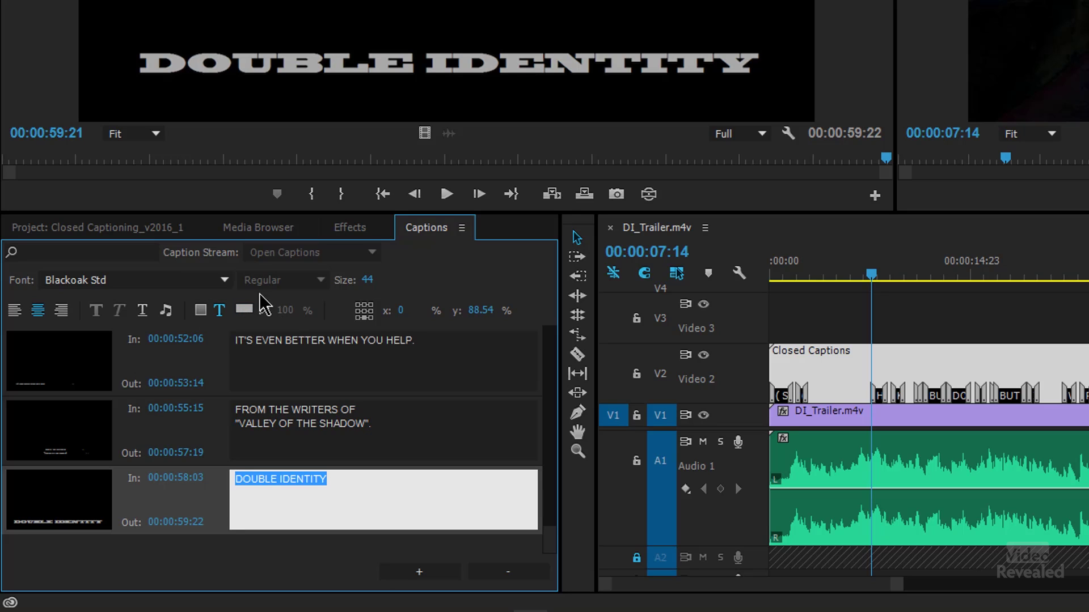
{"action": "left_click", "coordinate": [202, 314]}
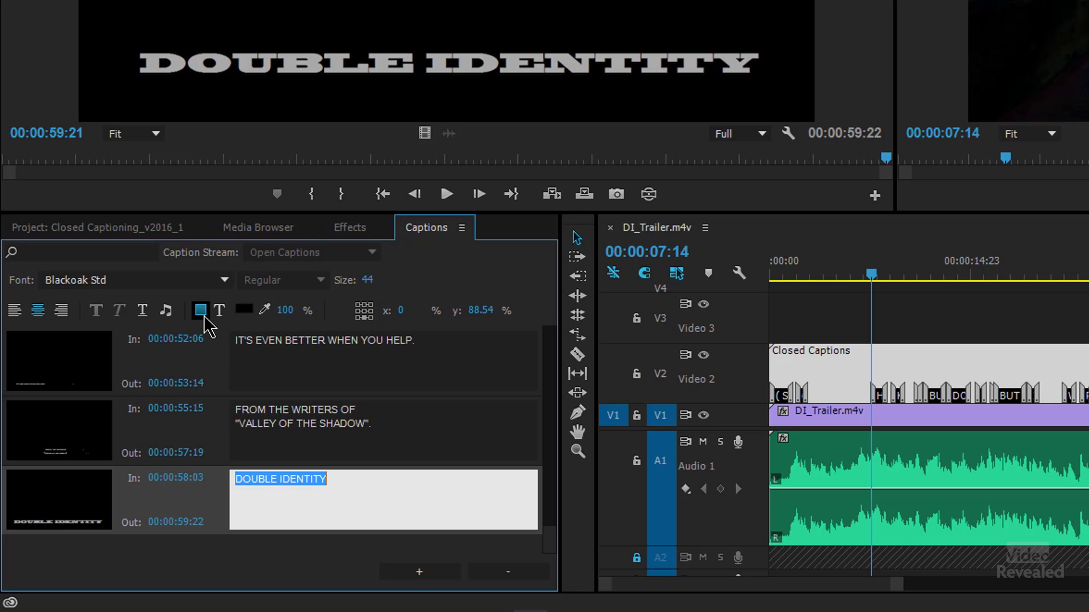
Show a transparency grid behind the video in the monitor
{"action": "left_click", "coordinate": [219, 313]}
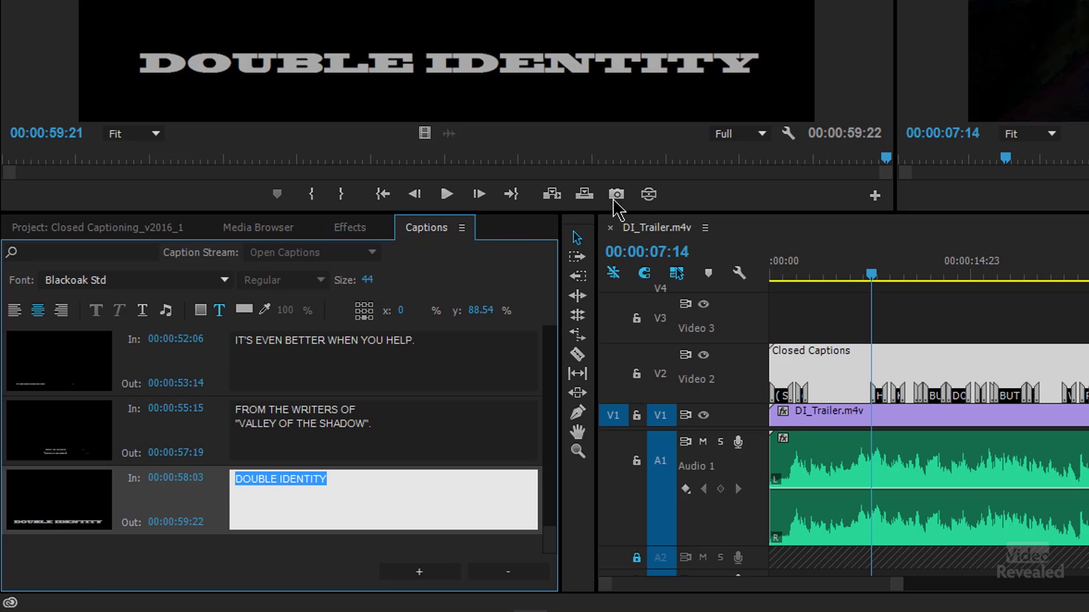
{"action": "left_click", "coordinate": [788, 134]}
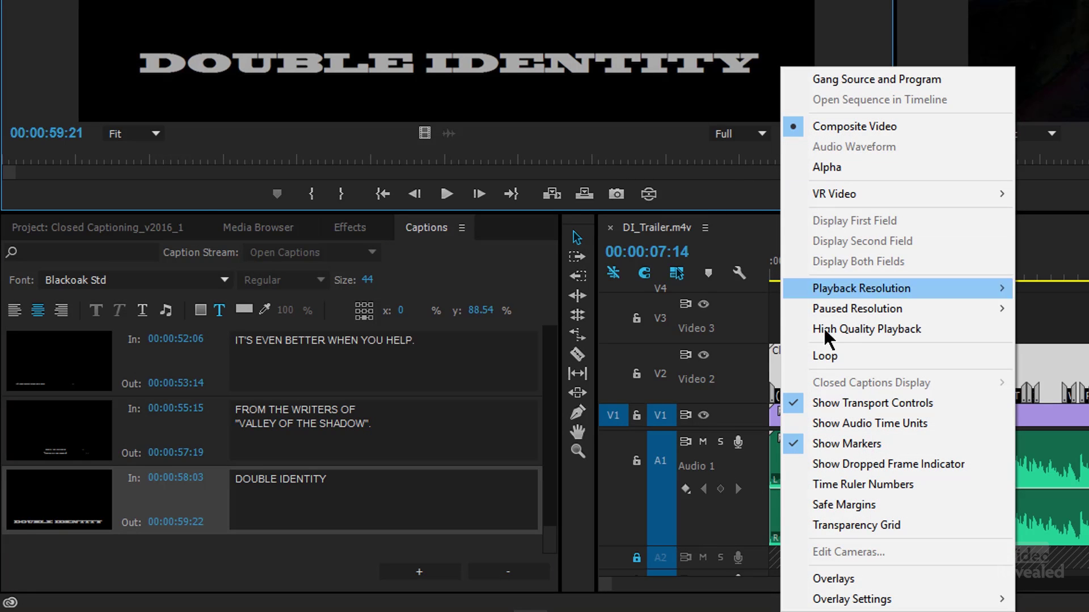
{"action": "left_click", "coordinate": [879, 525]}
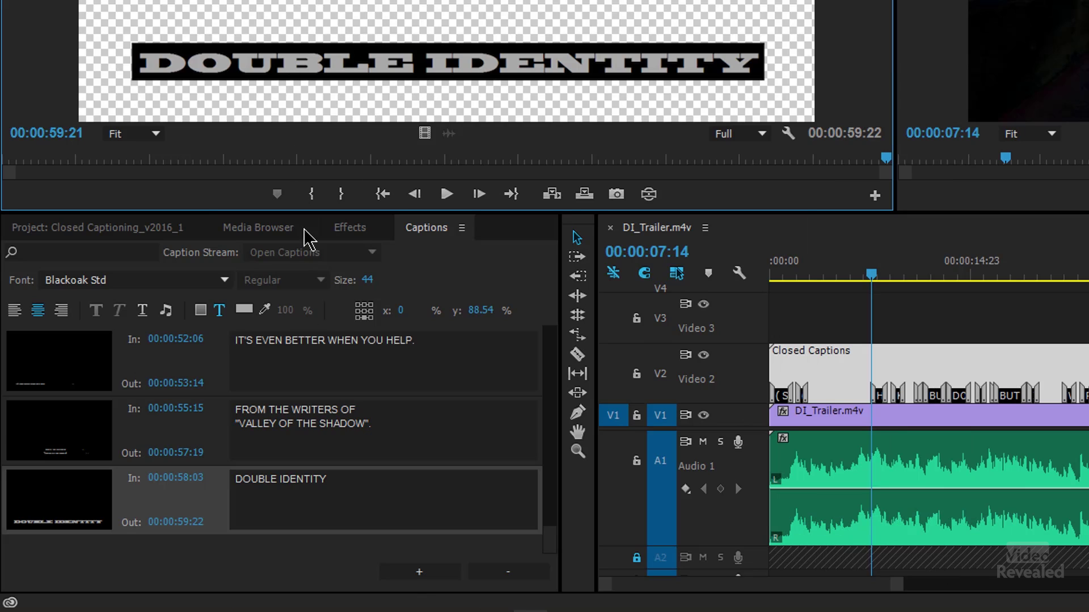
Try red and sampled background colours, then set the DOUBLE IDENTITY background opacity to 0%
{"action": "left_click", "coordinate": [200, 311]}
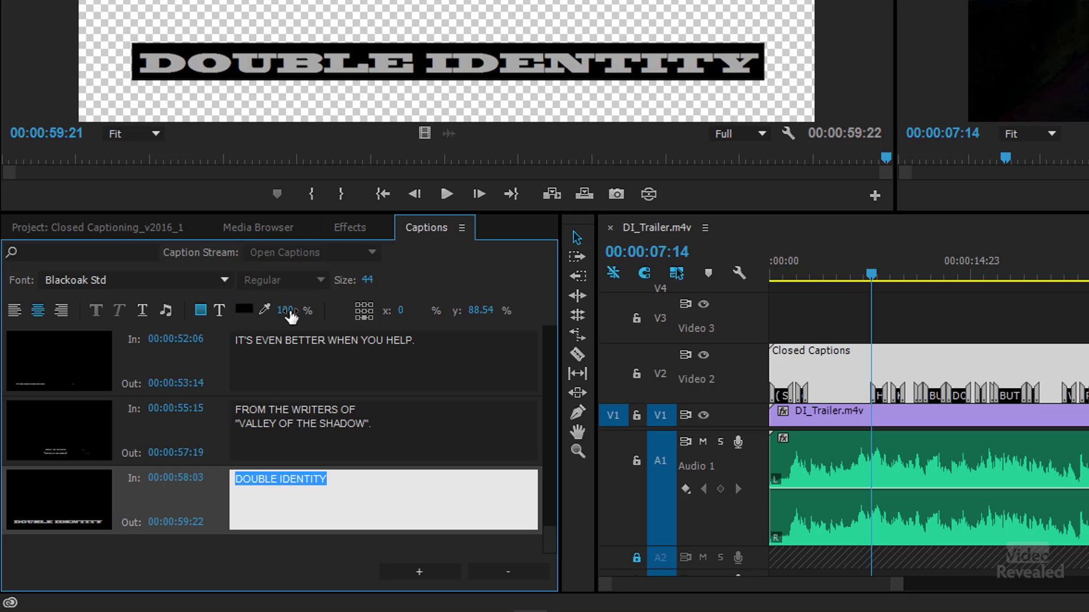
{"action": "left_click_drag", "start_coordinate": [290, 312], "coordinate": [331, 319]}
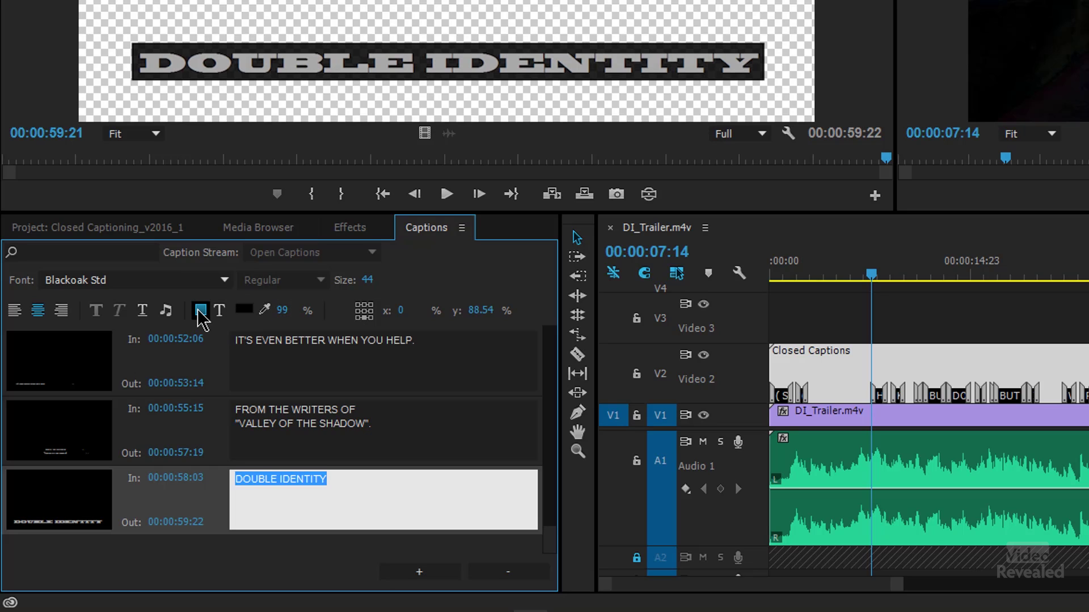
{"action": "left_click_drag", "start_coordinate": [285, 311], "coordinate": [328, 309]}
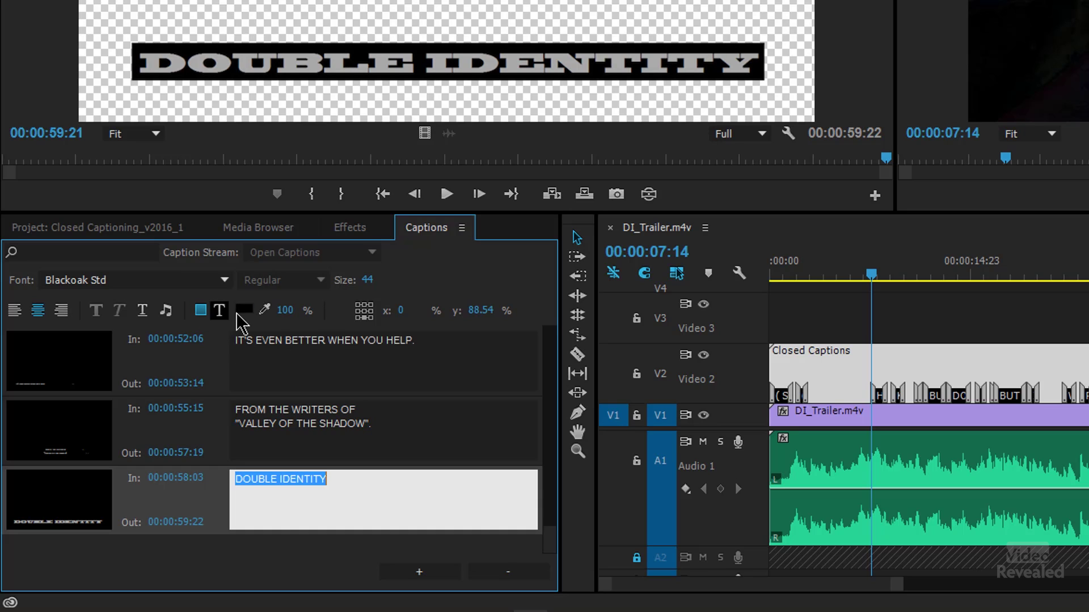
{"action": "left_click", "coordinate": [244, 310]}
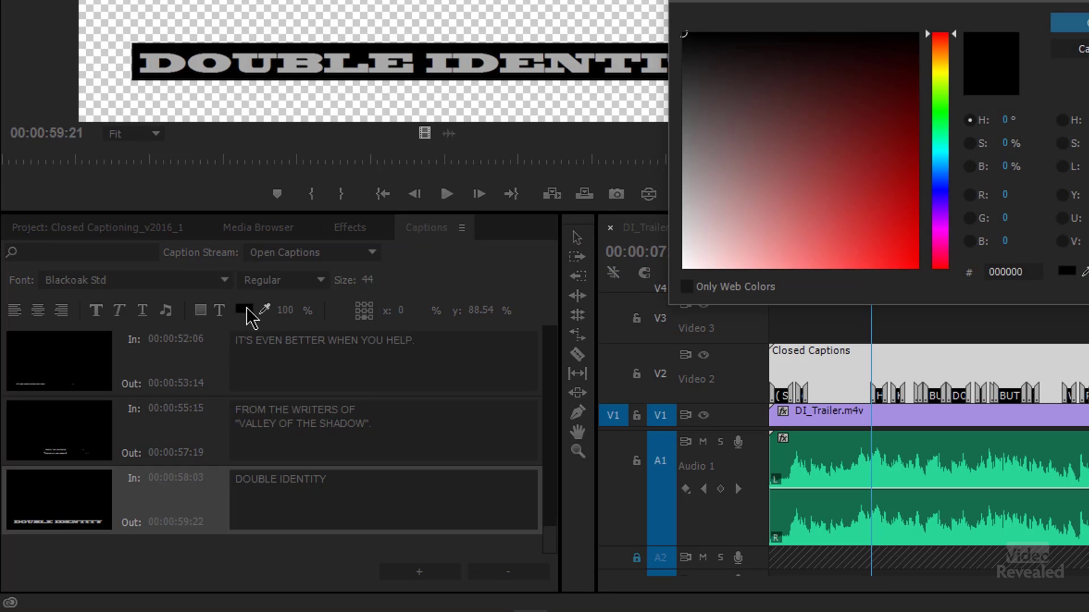
{"action": "left_click_drag", "start_coordinate": [834, 212], "coordinate": [918, 34]}
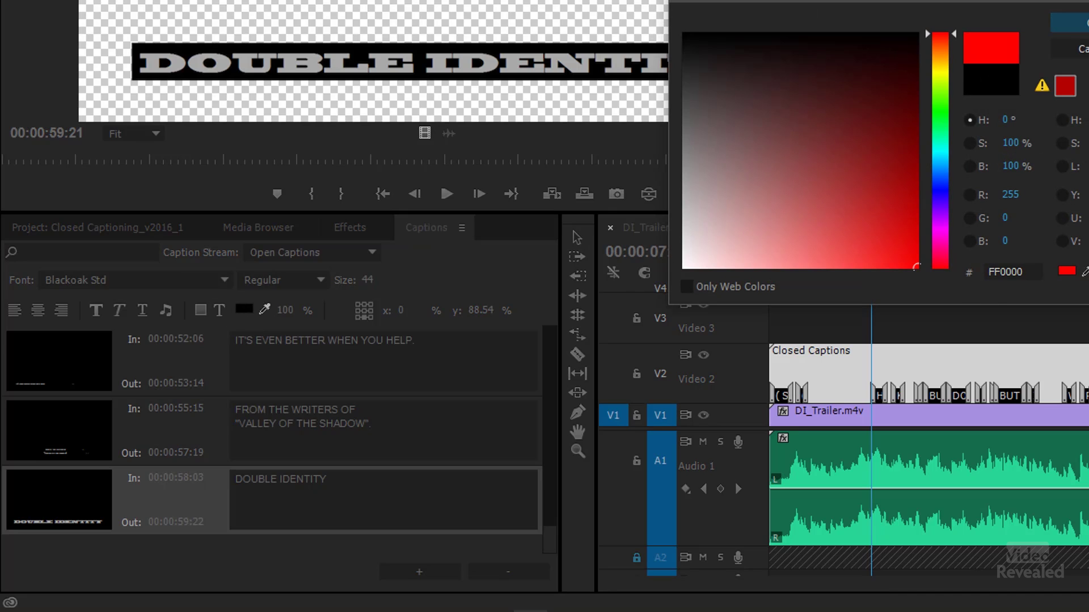
{"action": "left_click", "coordinate": [1069, 23]}
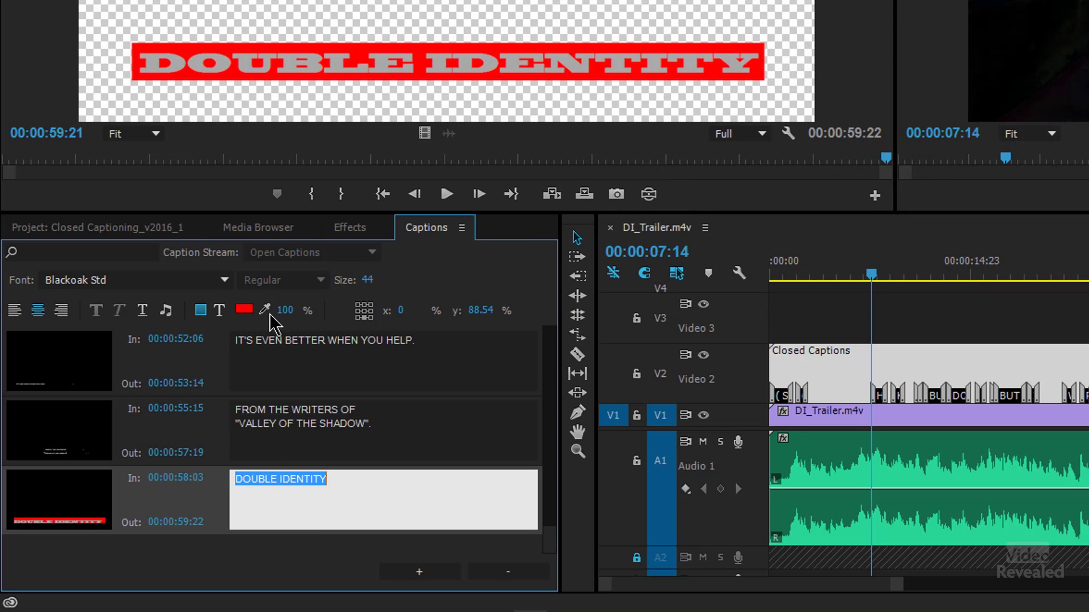
{"action": "left_click_drag", "start_coordinate": [265, 309], "coordinate": [712, 182]}
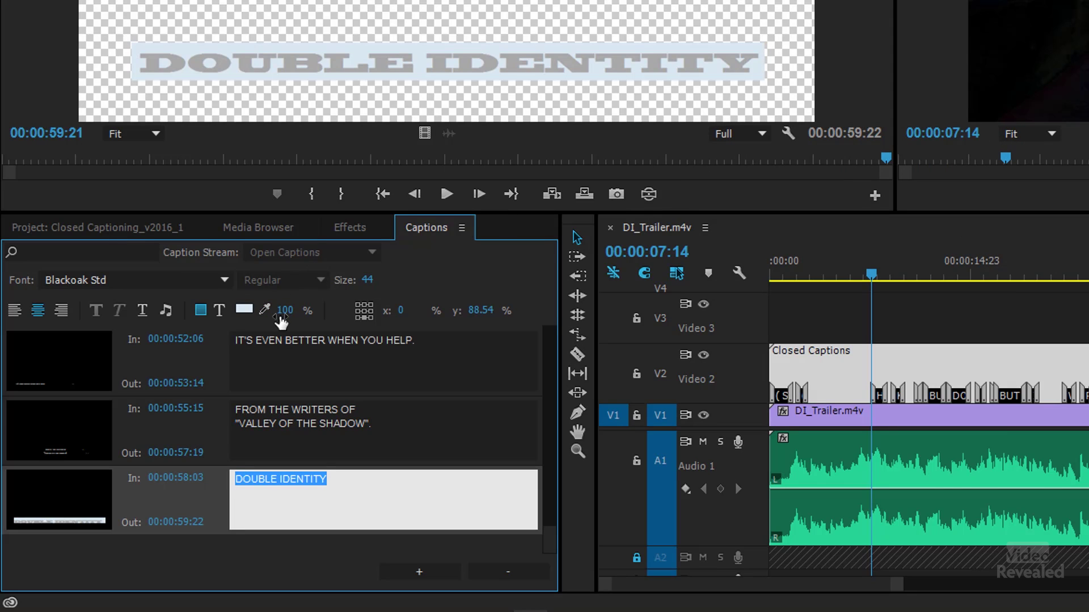
{"action": "left_click_drag", "start_coordinate": [281, 321], "coordinate": [470, 309]}
{"action": "left_click_drag", "start_coordinate": [272, 311], "coordinate": [61, 350]}
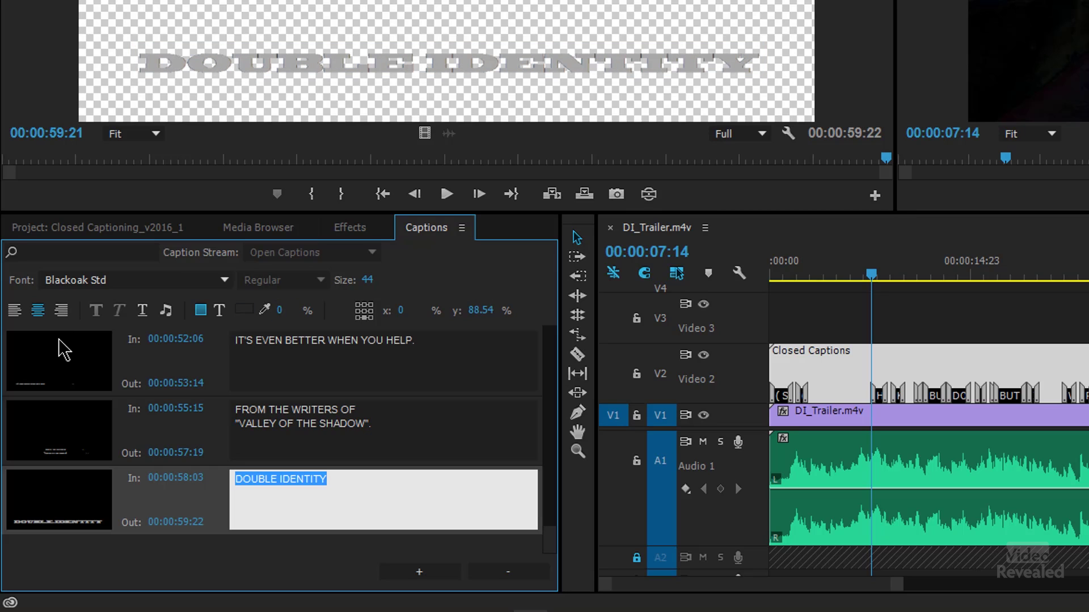
{"action": "left_click", "coordinate": [218, 314]}
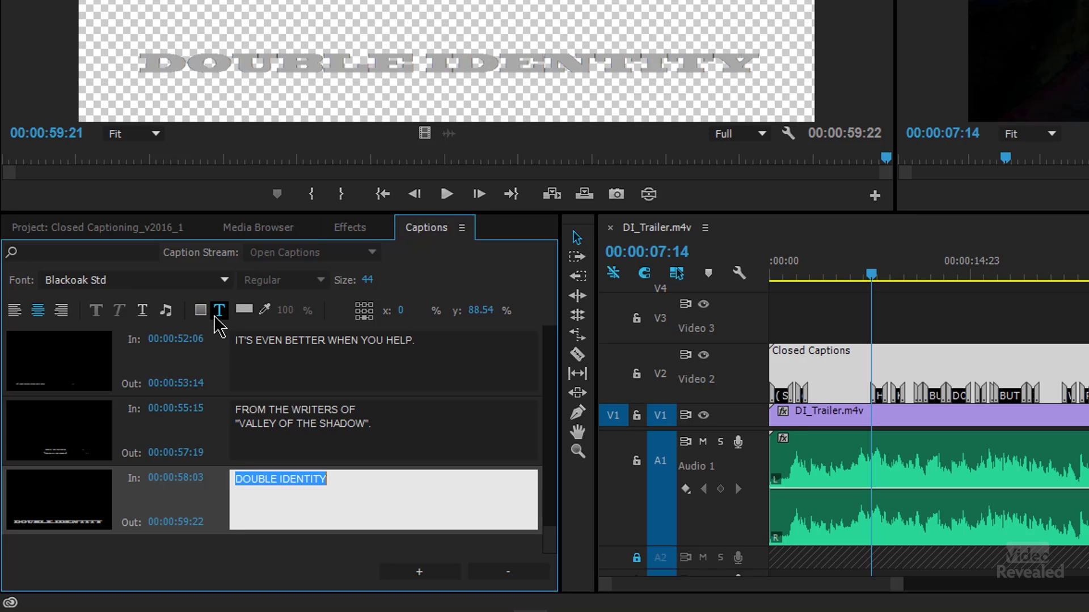
Set the DOUBLE IDENTITY caption text colour to gold (E8C10B)
{"action": "left_click", "coordinate": [244, 310]}
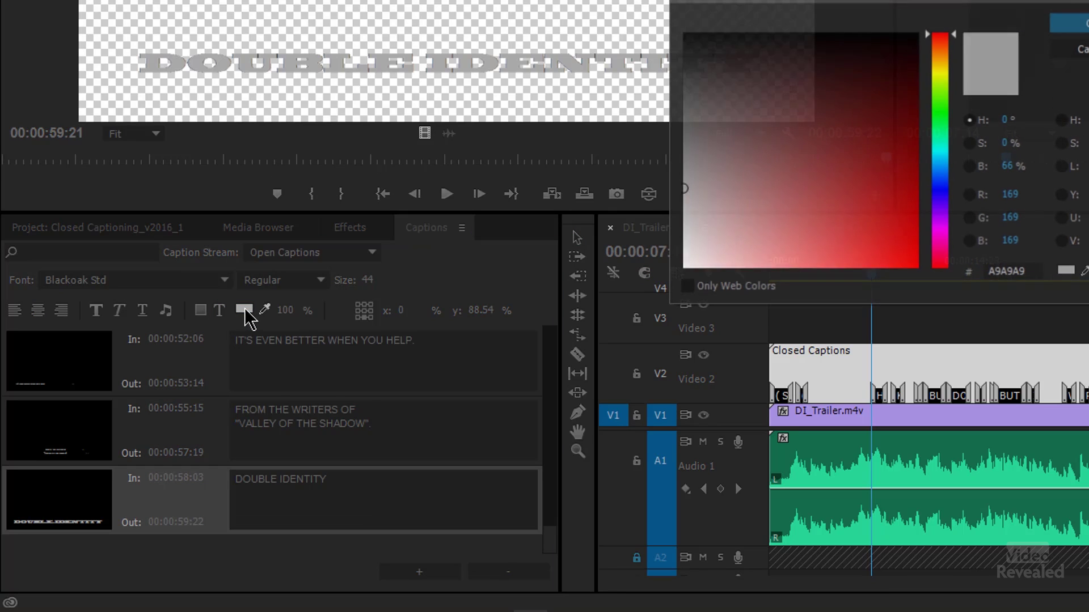
{"action": "left_click", "coordinate": [939, 79]}
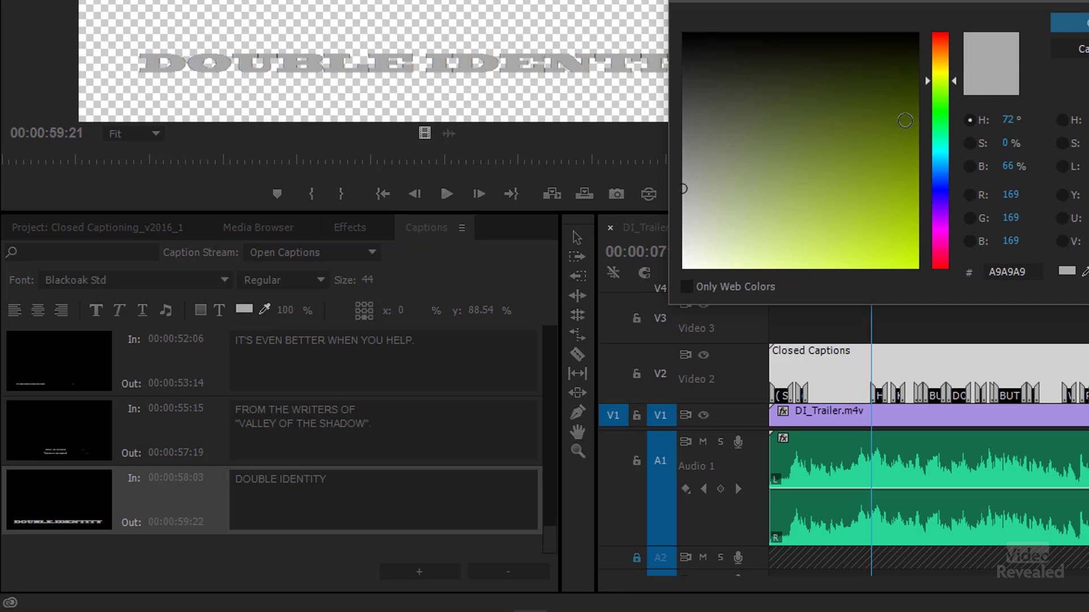
{"action": "left_click", "coordinate": [921, 159]}
{"action": "left_click", "coordinate": [941, 66]}
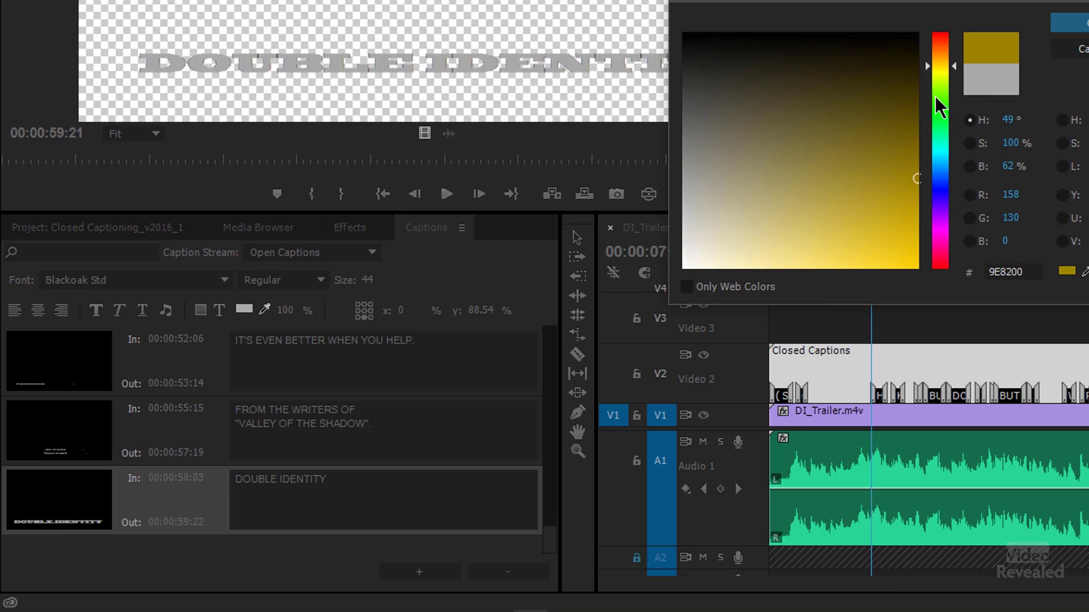
{"action": "left_click", "coordinate": [902, 234]}
{"action": "left_click", "coordinate": [908, 247]}
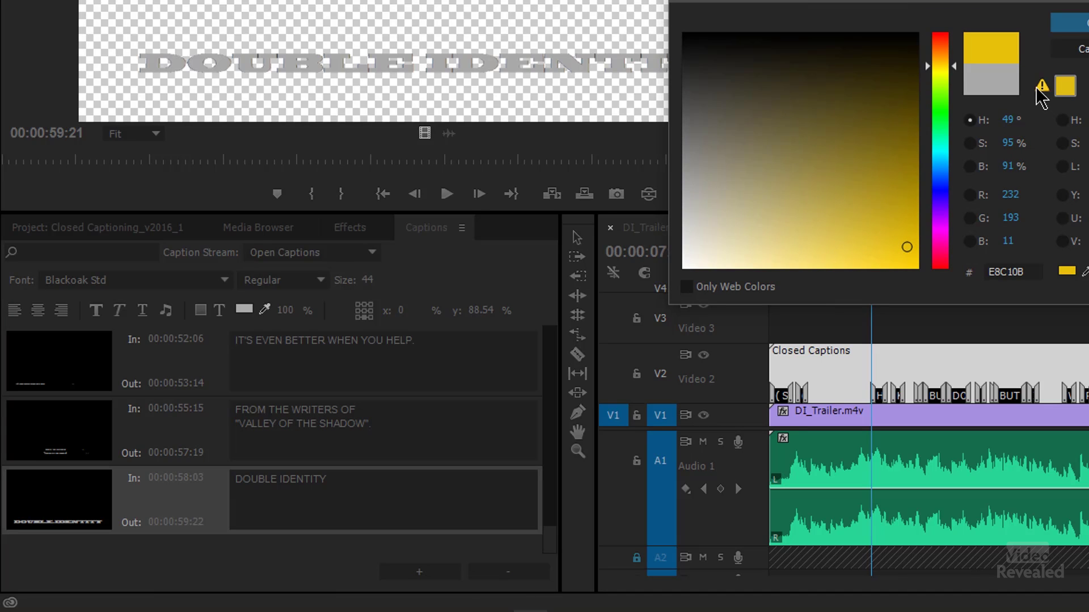
{"action": "left_click", "coordinate": [1070, 23]}
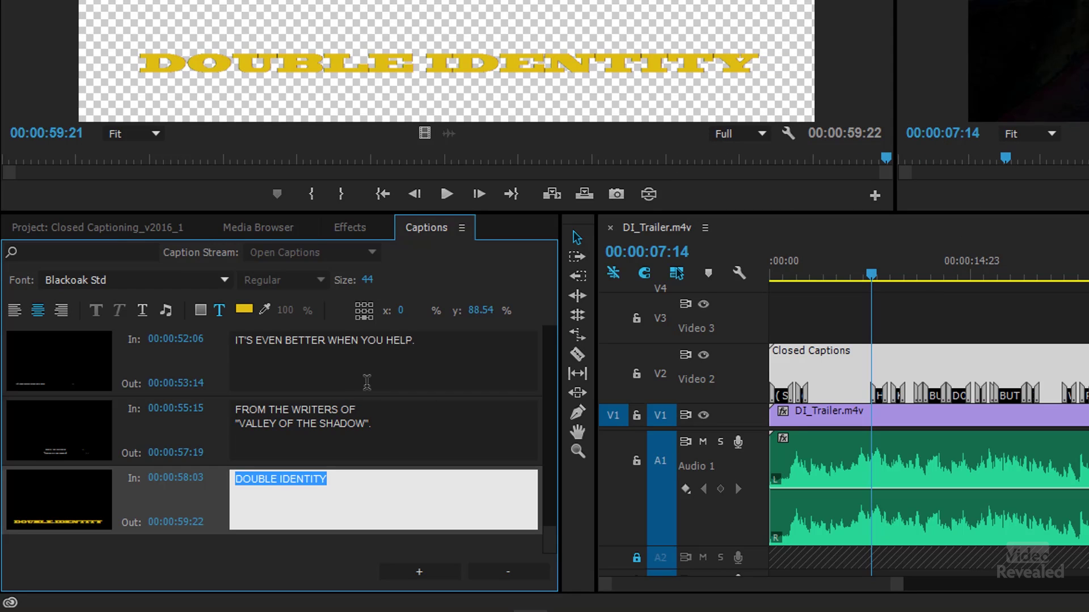
Browse the neighbouring captions and select the FROM THE WRITERS OF caption
{"action": "left_click", "coordinate": [58, 450]}
{"action": "left_click", "coordinate": [47, 504]}
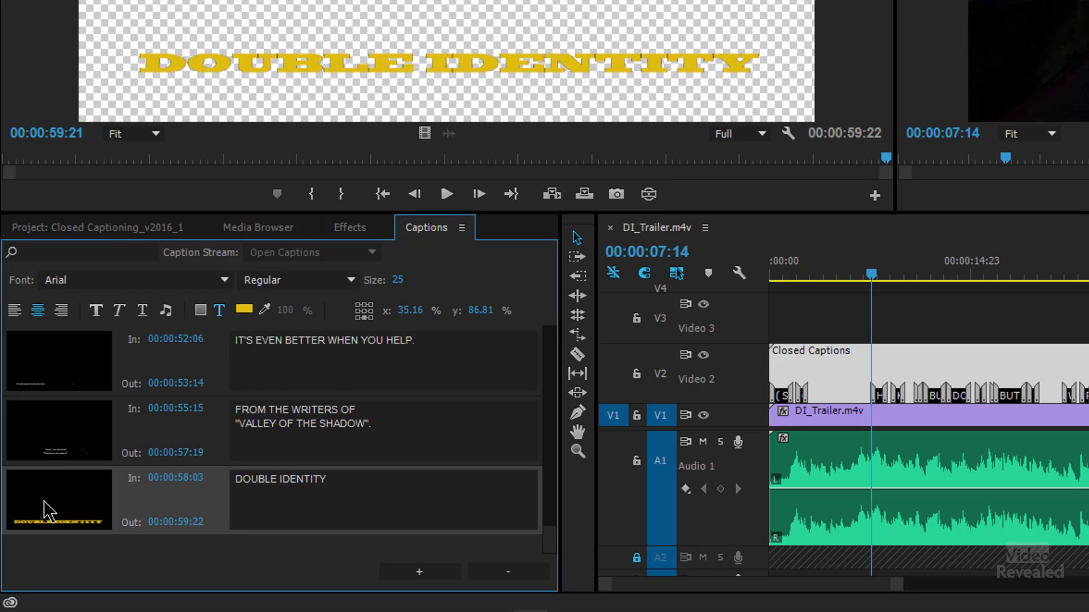
{"action": "left_click", "coordinate": [57, 443]}
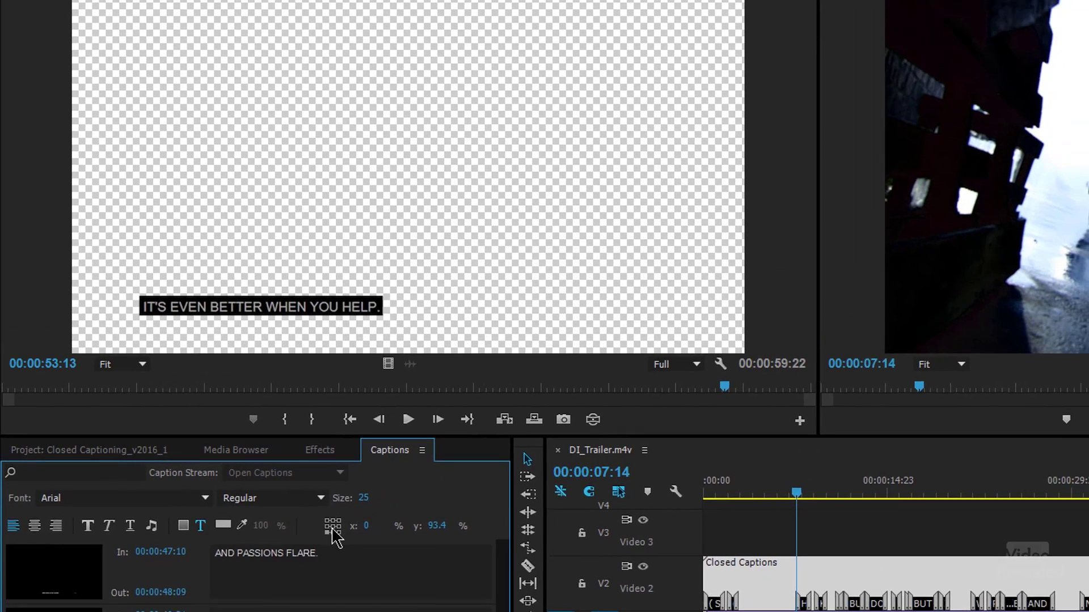
Centre the IT'S EVEN BETTER WHEN YOU HELP. caption at the bottom of the frame
{"action": "left_click", "coordinate": [364, 313]}
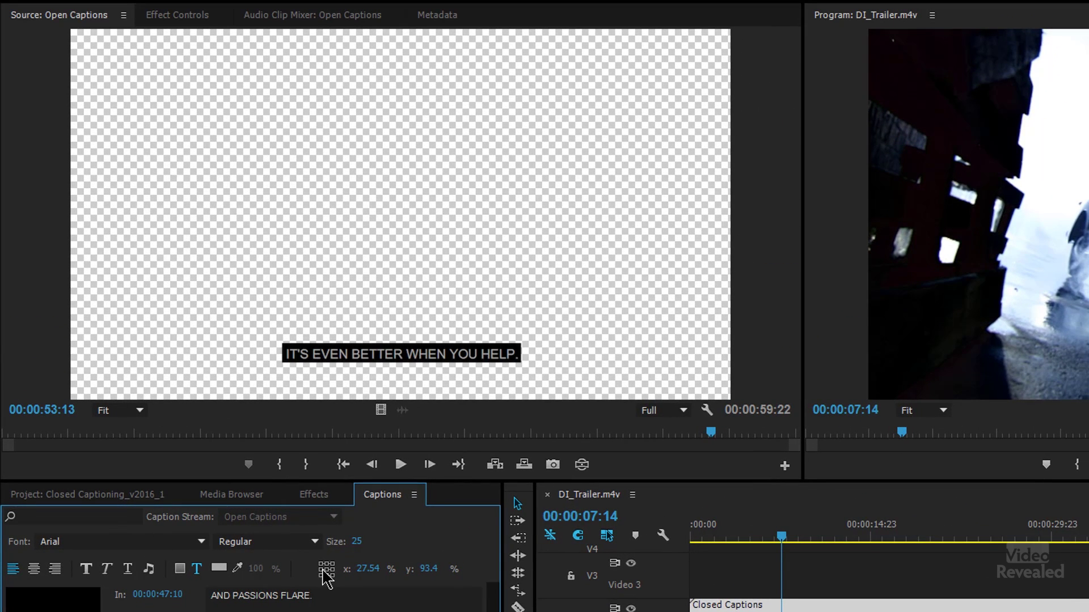
Position the IT'S EVEN BETTER WHEN YOU HELP. caption lower left at x 0%, y 89.67%
{"action": "left_click", "coordinate": [321, 570]}
{"action": "left_click", "coordinate": [327, 565]}
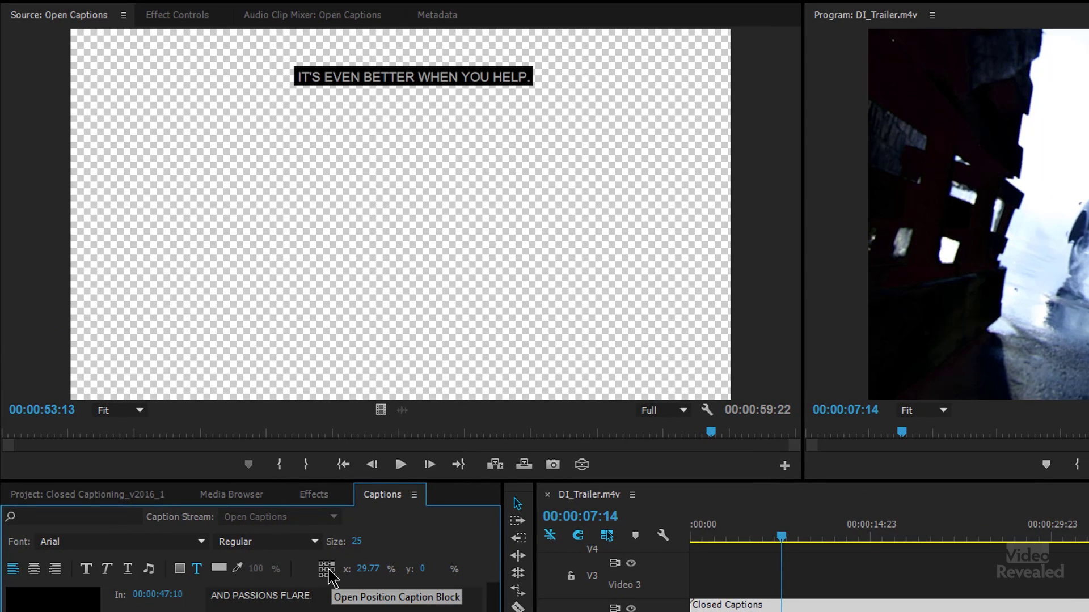
{"action": "left_click", "coordinate": [322, 570]}
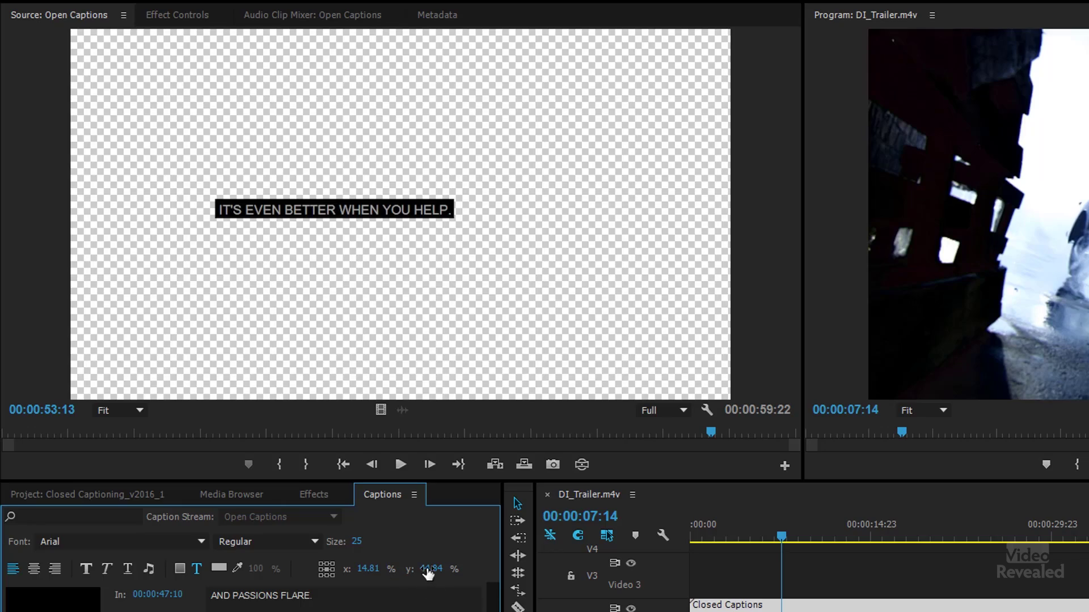
{"action": "left_click_drag", "start_coordinate": [470, 576], "coordinate": [494, 577]}
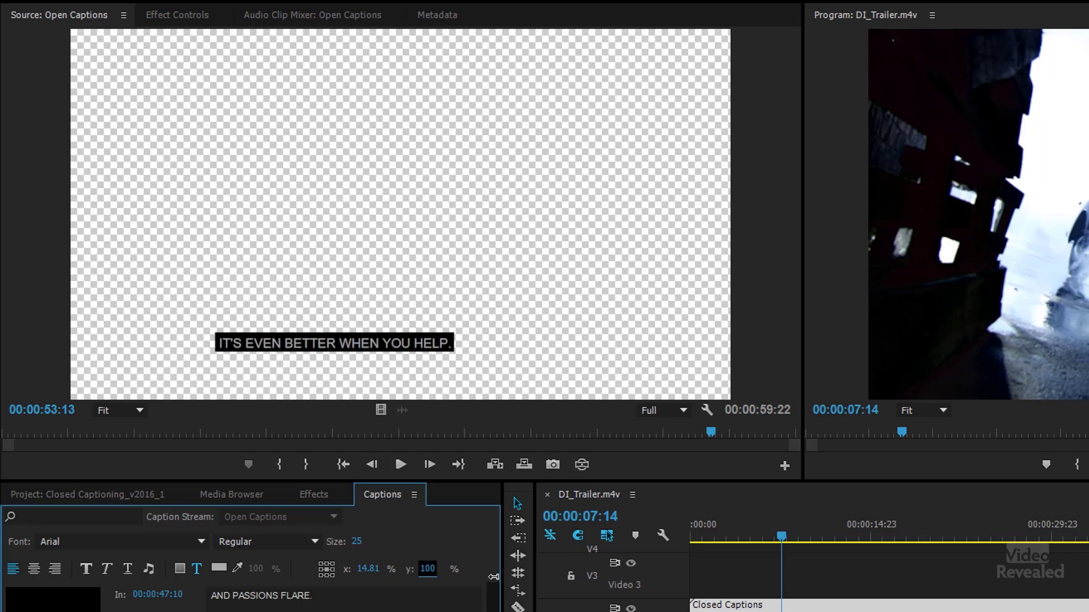
{"action": "left_click_drag", "start_coordinate": [426, 569], "coordinate": [409, 571]}
{"action": "left_click", "coordinate": [431, 570]}
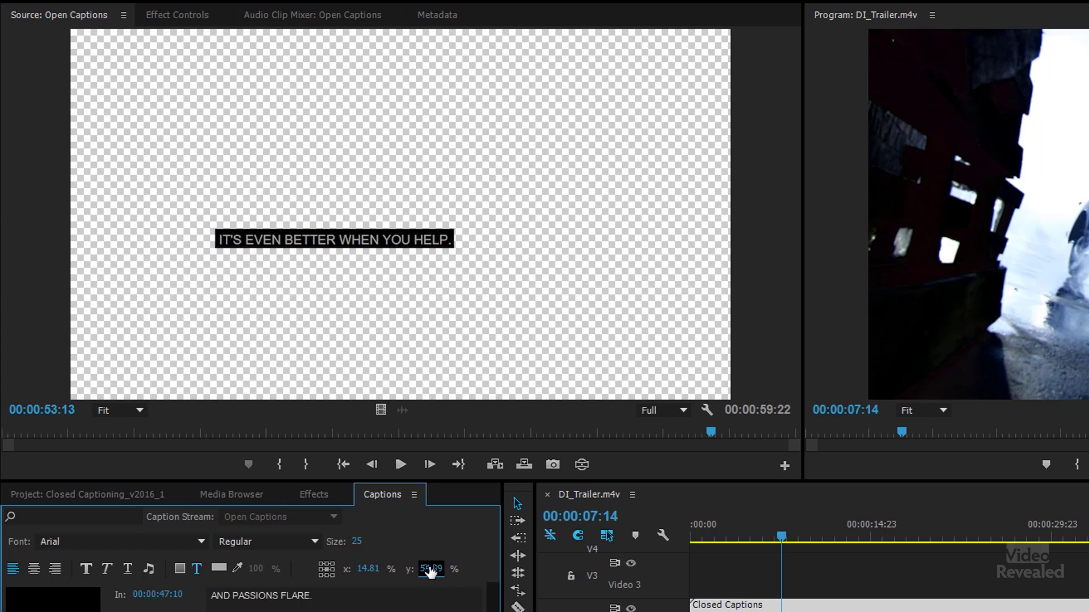
{"action": "key", "text": "Return"}
{"action": "left_click_drag", "start_coordinate": [367, 569], "coordinate": [342, 574]}
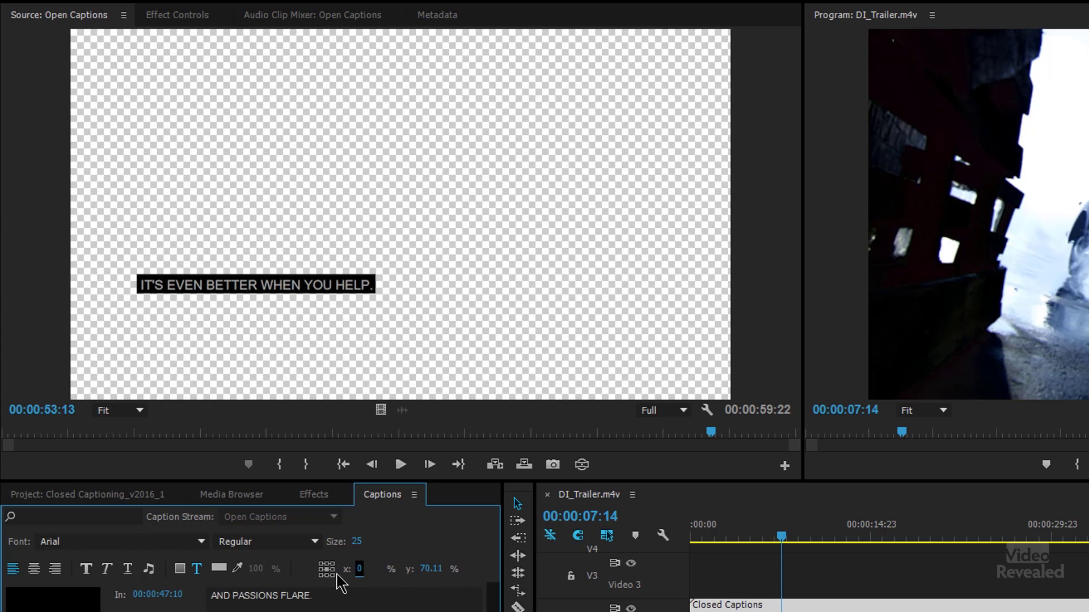
{"action": "left_click", "coordinate": [359, 570]}
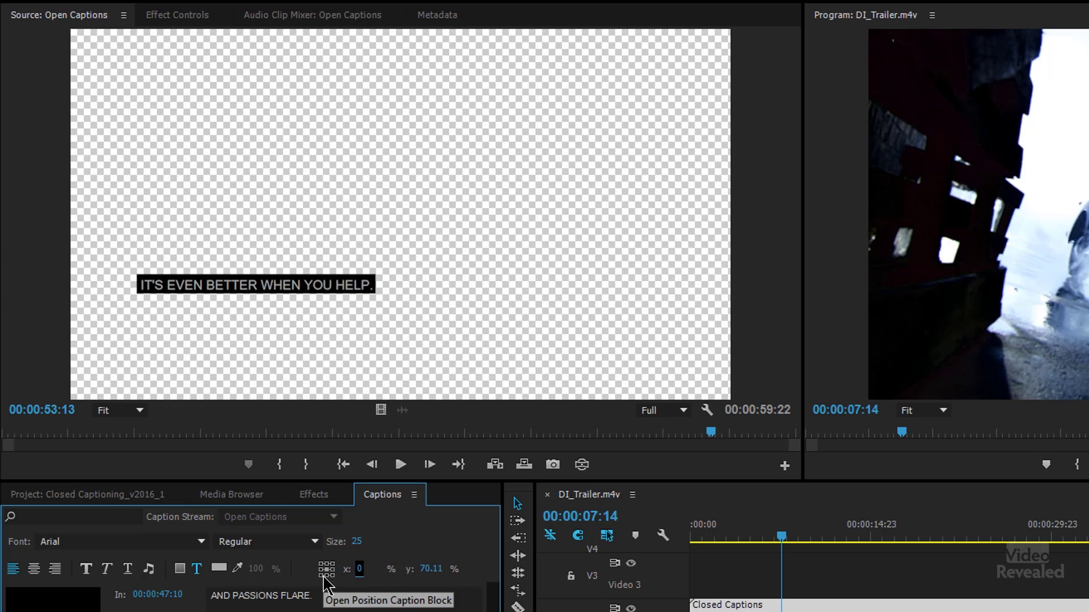
{"action": "left_click", "coordinate": [333, 575]}
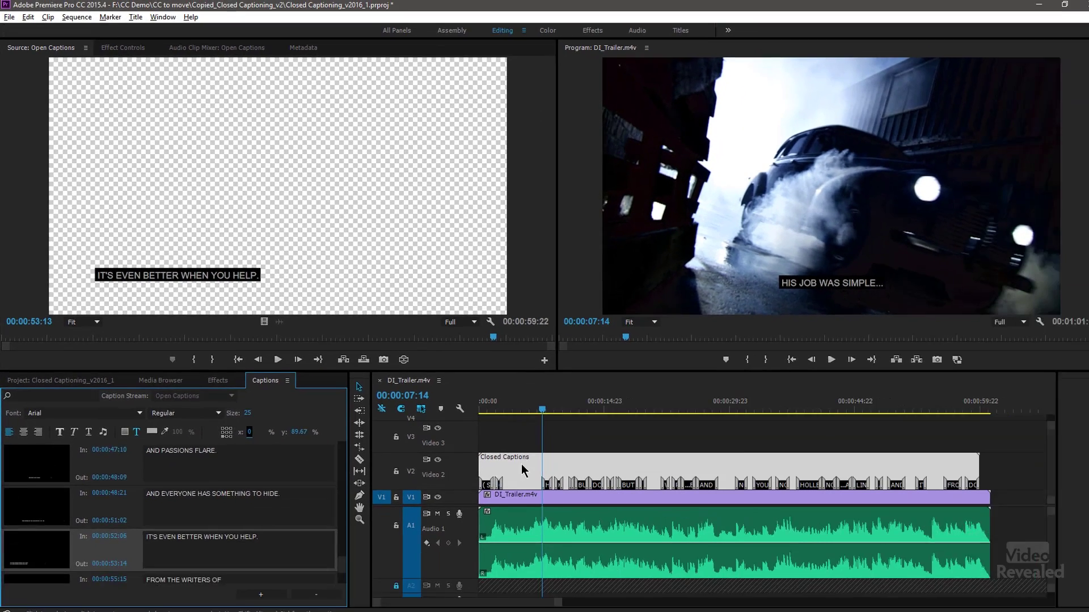
Delete the Closed Captions clip from Video 2 and drop the Open Captions clip in its place
{"action": "left_click", "coordinate": [754, 610]}
{"action": "left_click", "coordinate": [516, 464]}
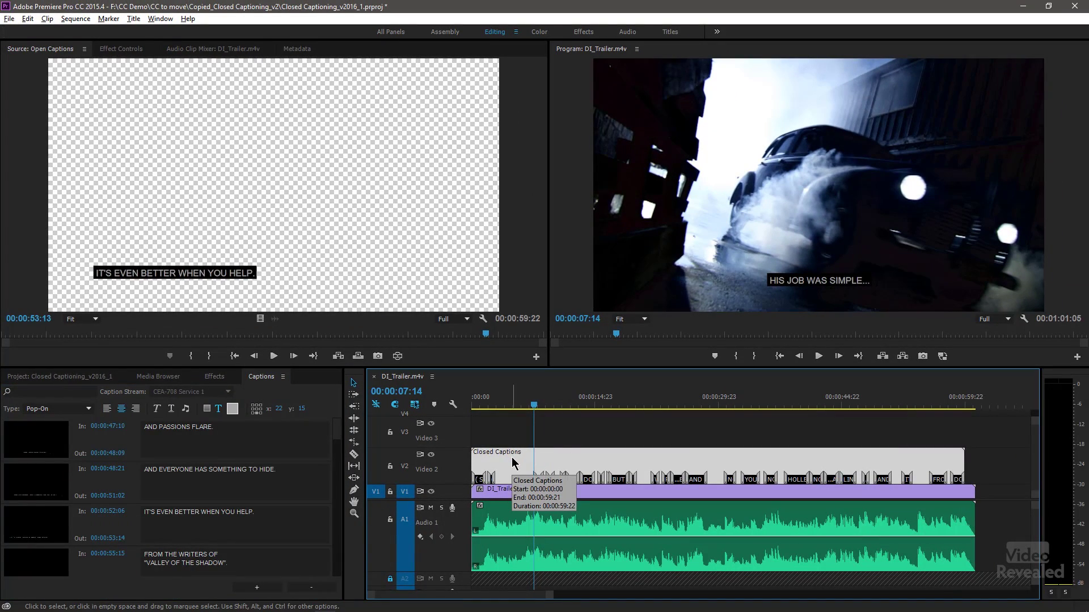
{"action": "key", "text": "Delete"}
{"action": "left_click", "coordinate": [16, 379]}
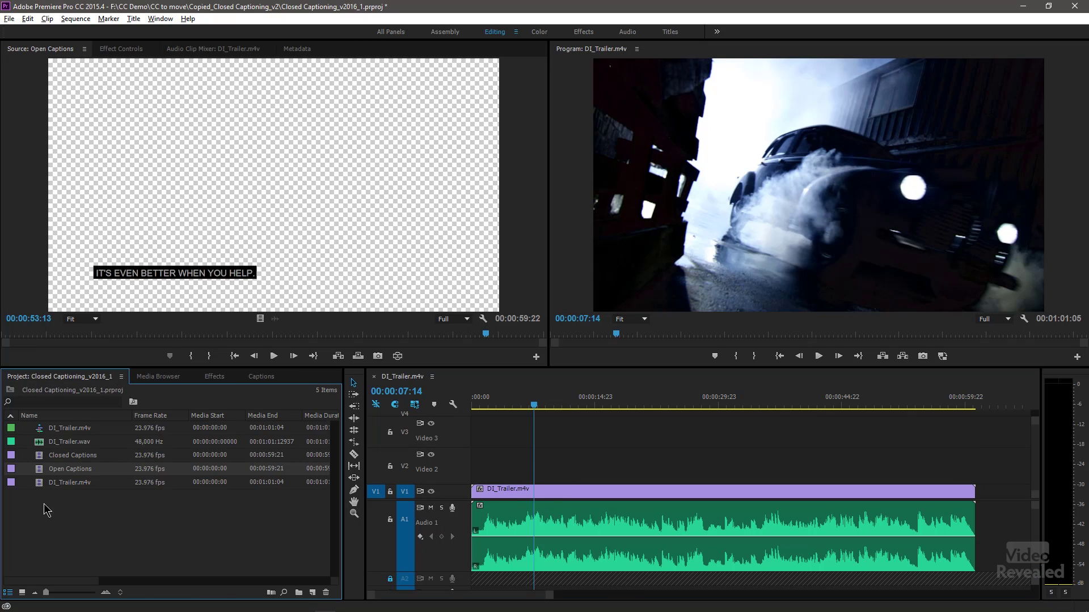
{"action": "left_click_drag", "start_coordinate": [282, 457], "coordinate": [460, 471]}
{"action": "left_click_drag", "start_coordinate": [510, 405], "coordinate": [959, 388]}
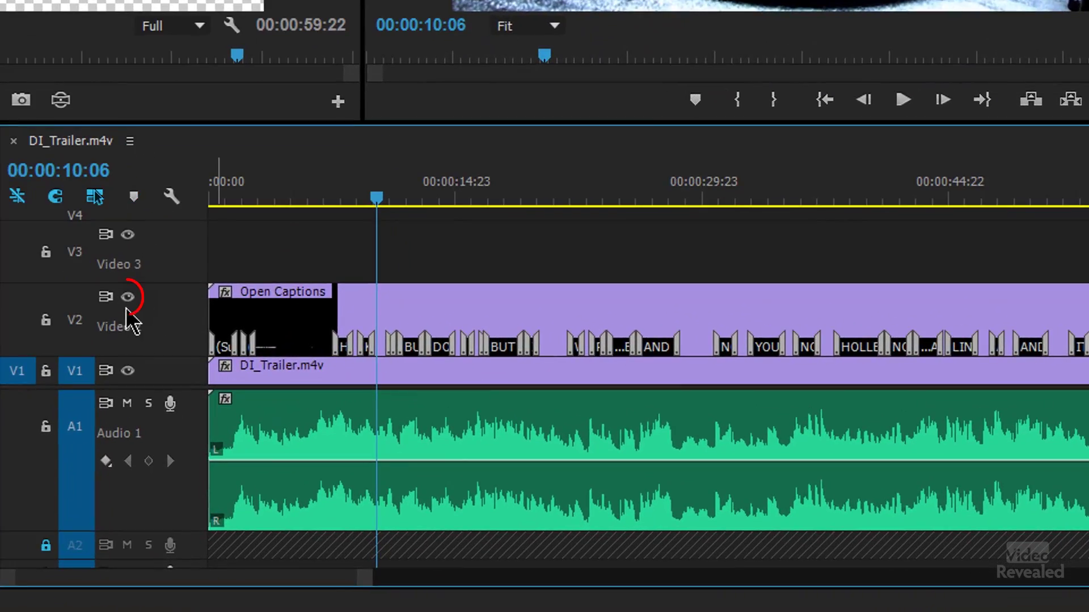
Turn off output for the Video 2 caption track using its eye icon
{"action": "left_click", "coordinate": [126, 298]}
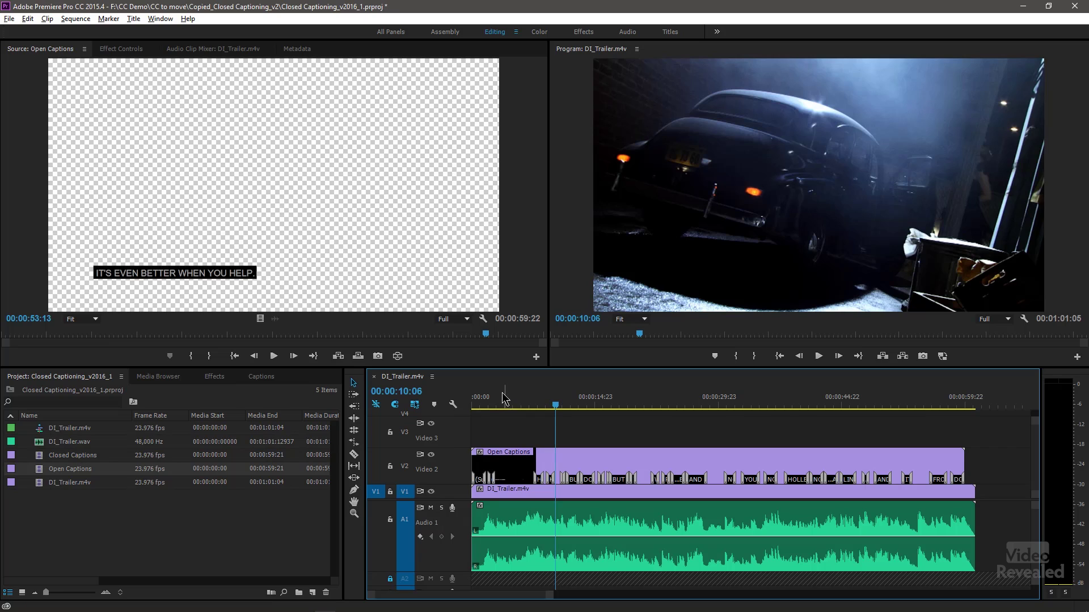
Open File > Export > Media settings, scrub the export preview, and inspect the Captions tab
{"action": "left_click", "coordinate": [10, 19]}
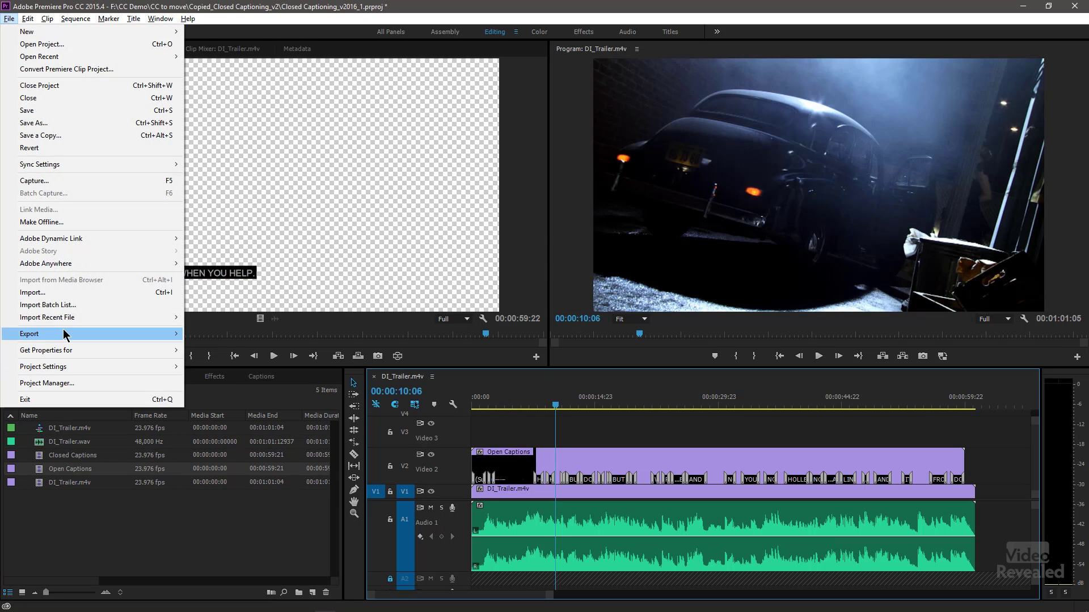
{"action": "mouse_move", "coordinate": [113, 335]}
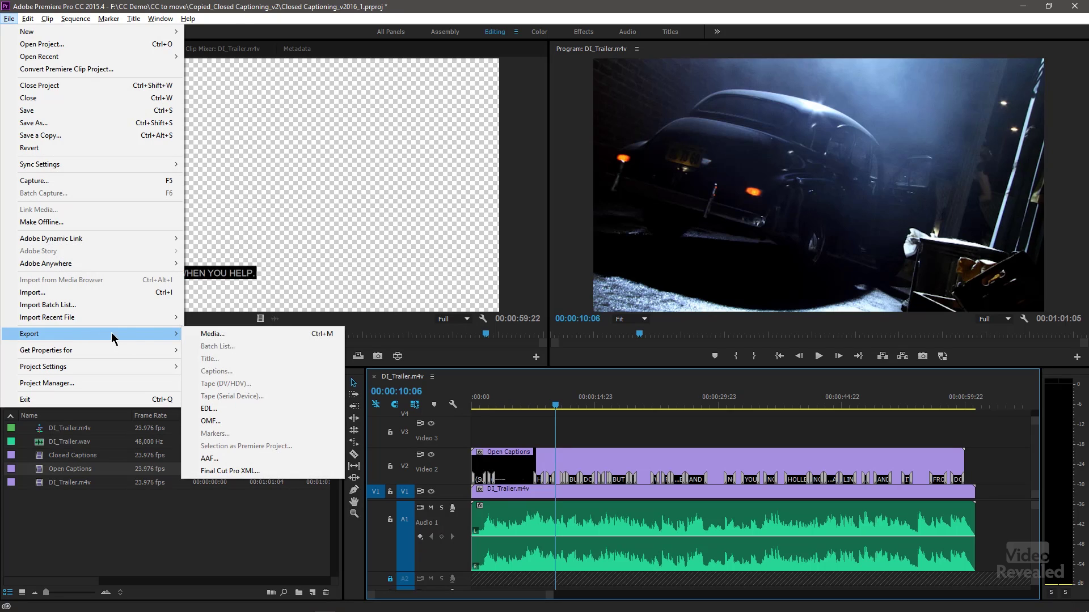
{"action": "left_click", "coordinate": [219, 336]}
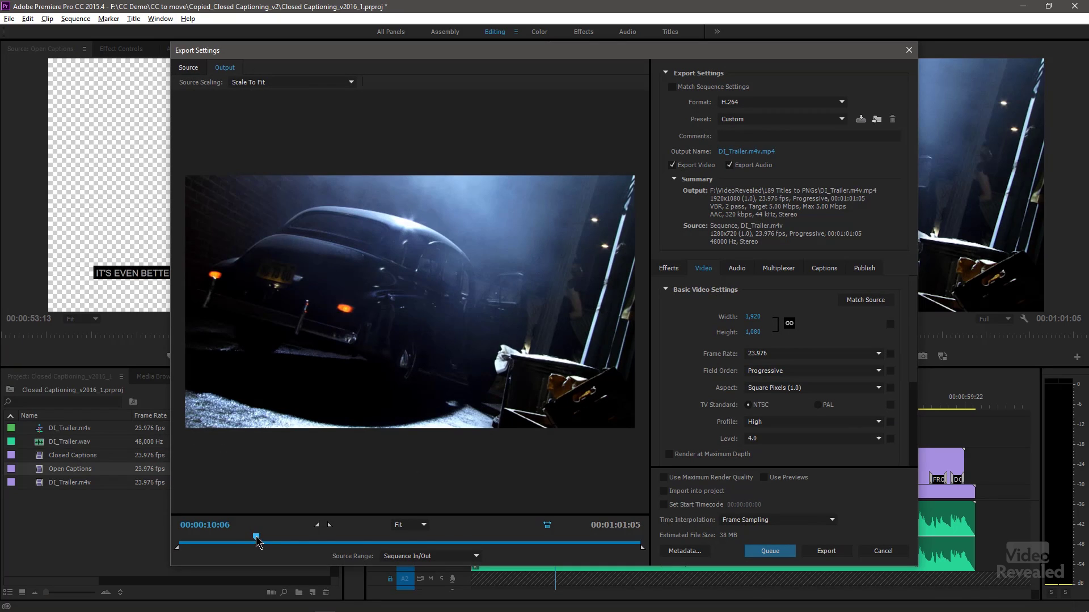
{"action": "left_click_drag", "start_coordinate": [255, 540], "coordinate": [621, 542]}
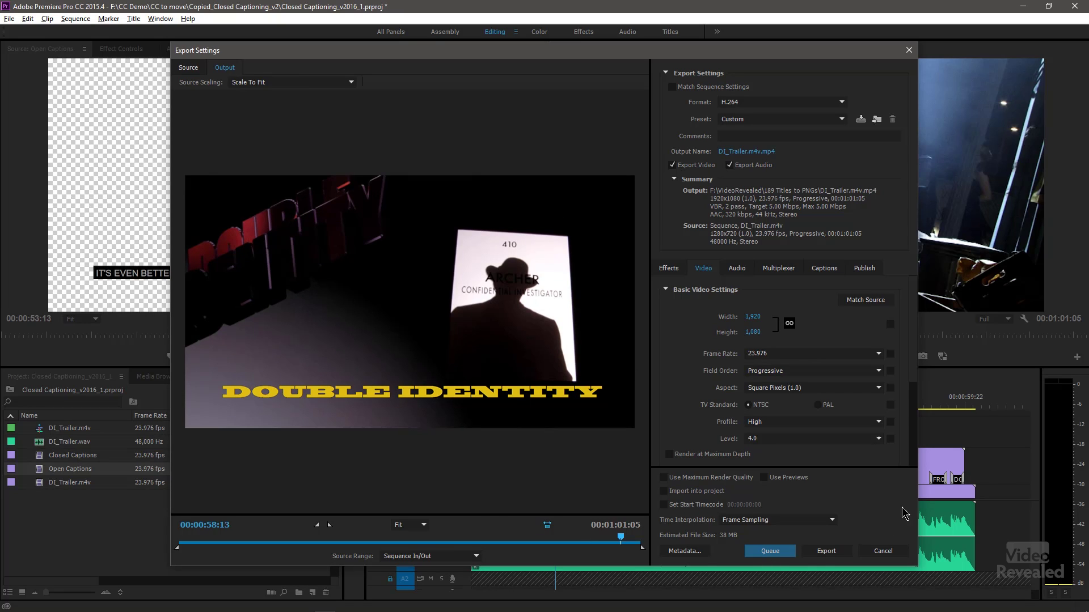
{"action": "left_click_drag", "start_coordinate": [913, 358], "coordinate": [931, 326]}
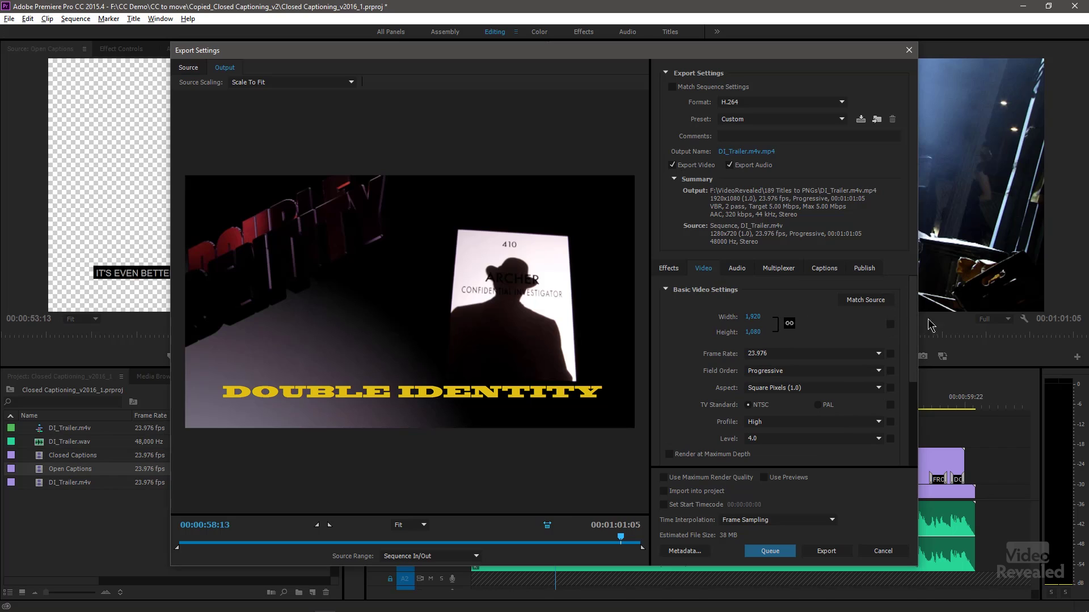
{"action": "left_click", "coordinate": [825, 270]}
Cancel the export and enable Closed Captions Display in the Program monitor
{"action": "left_click", "coordinate": [885, 551]}
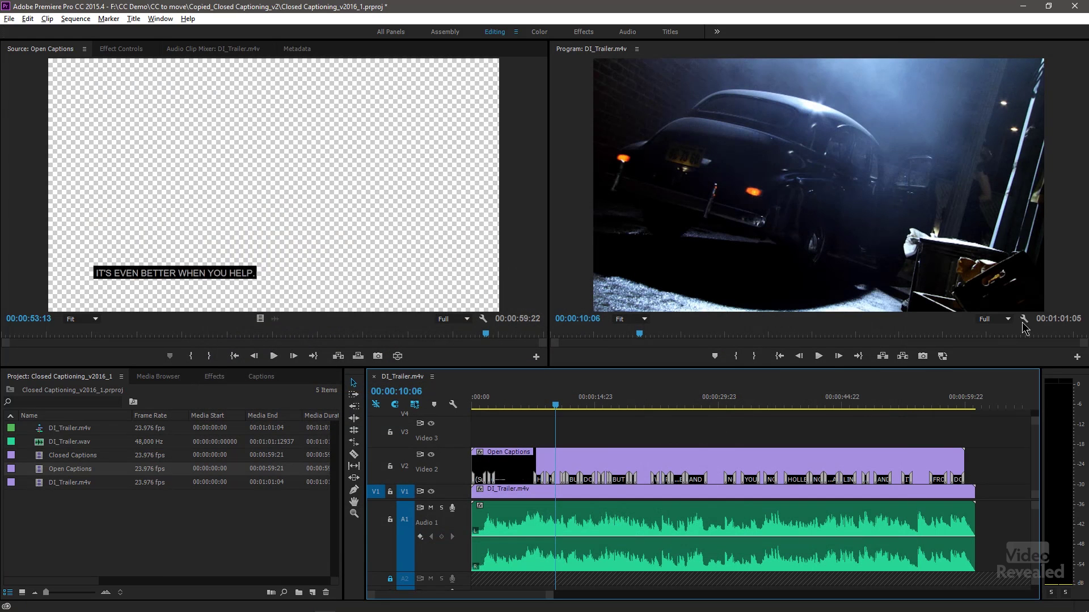
{"action": "left_click", "coordinate": [1024, 319]}
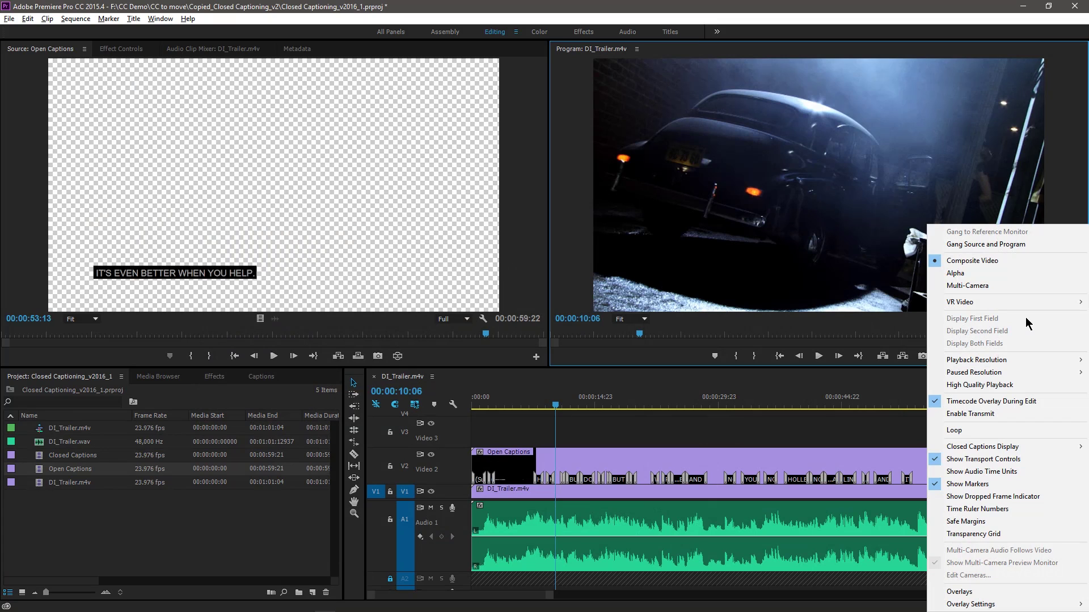
{"action": "mouse_move", "coordinate": [977, 446]}
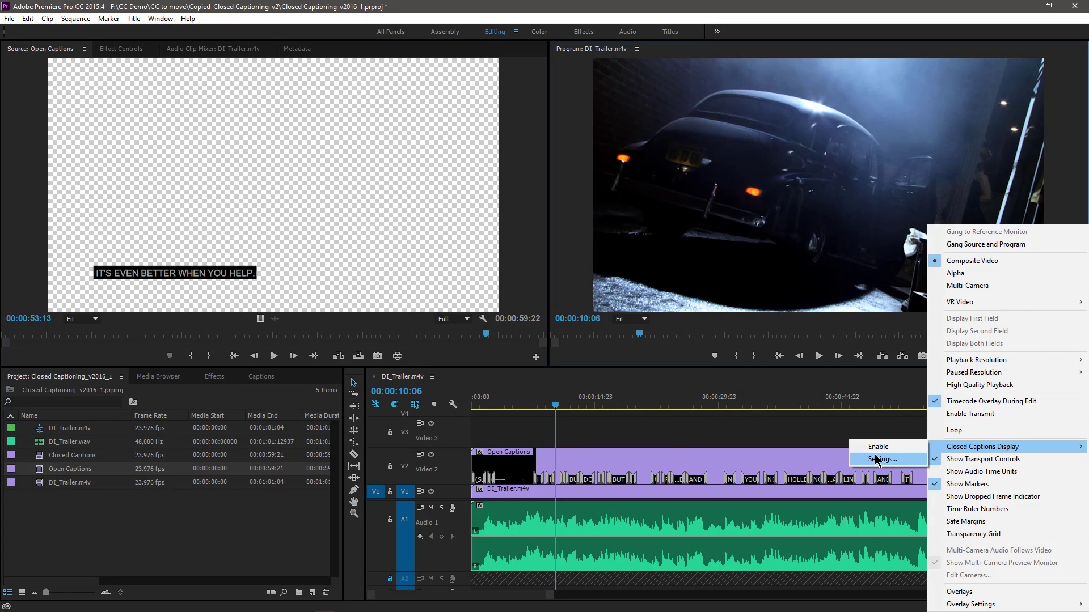
{"action": "left_click", "coordinate": [878, 447]}
{"action": "left_click_drag", "start_coordinate": [683, 404], "coordinate": [623, 430]}
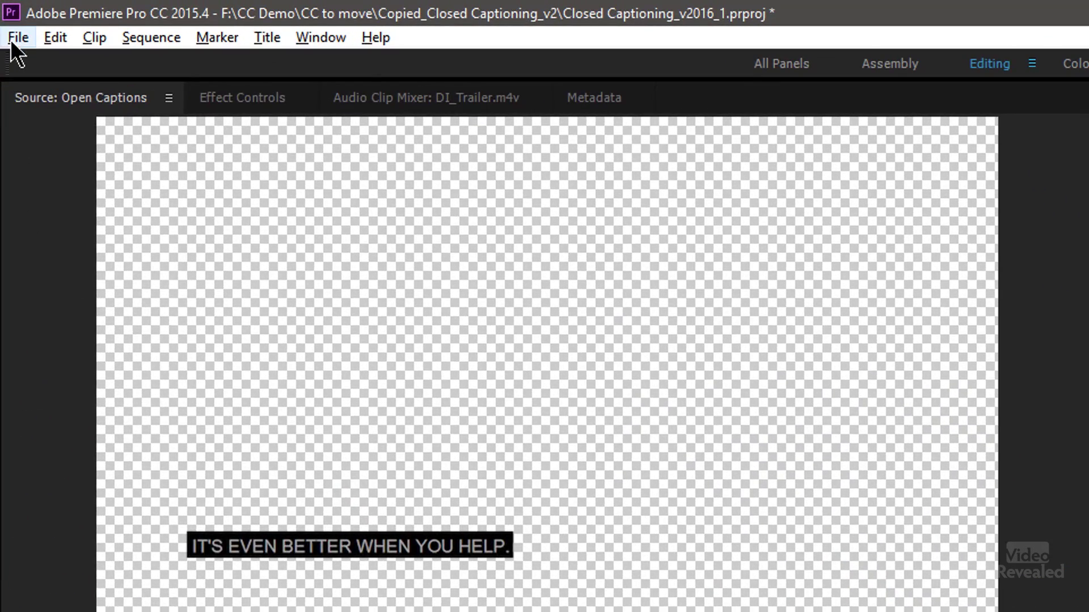
Create a new 1280×720 captions item with the Open Captions standard via File > New > Captions
{"action": "left_click", "coordinate": [12, 26]}
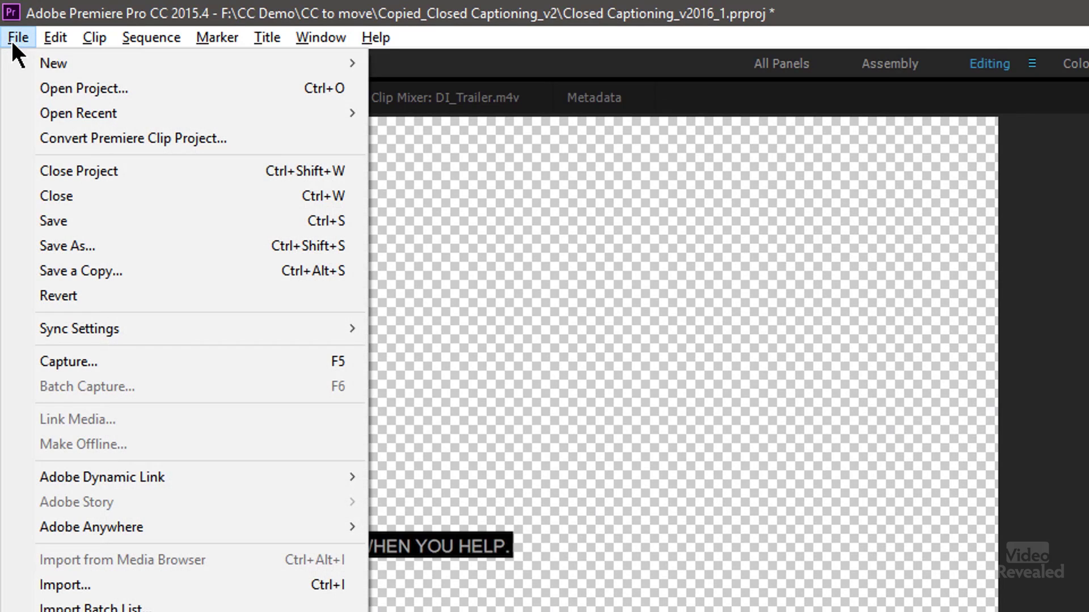
{"action": "mouse_move", "coordinate": [21, 50]}
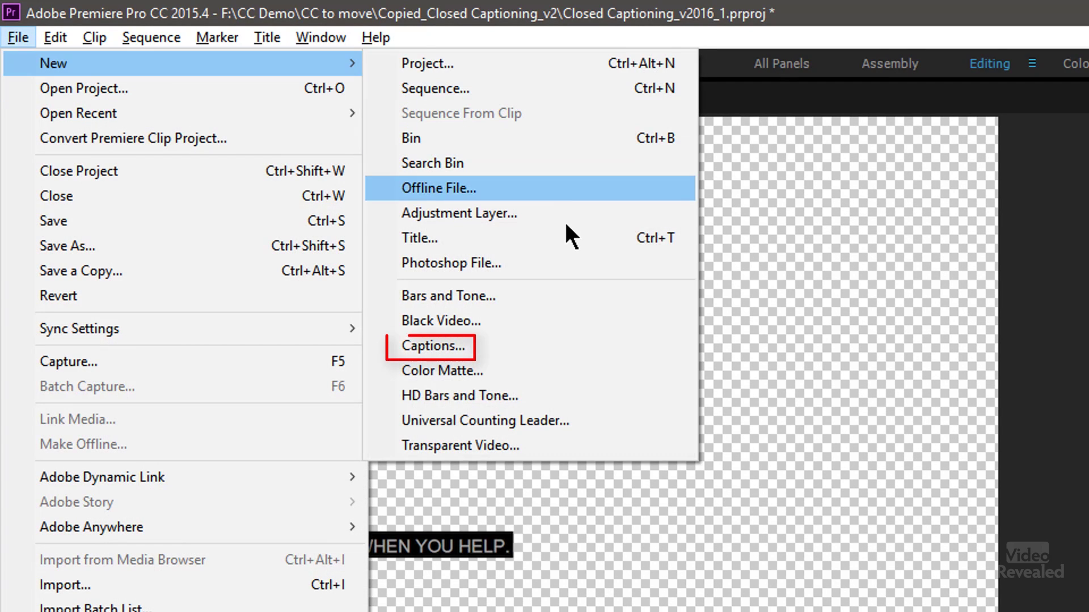
{"action": "left_click", "coordinate": [562, 343]}
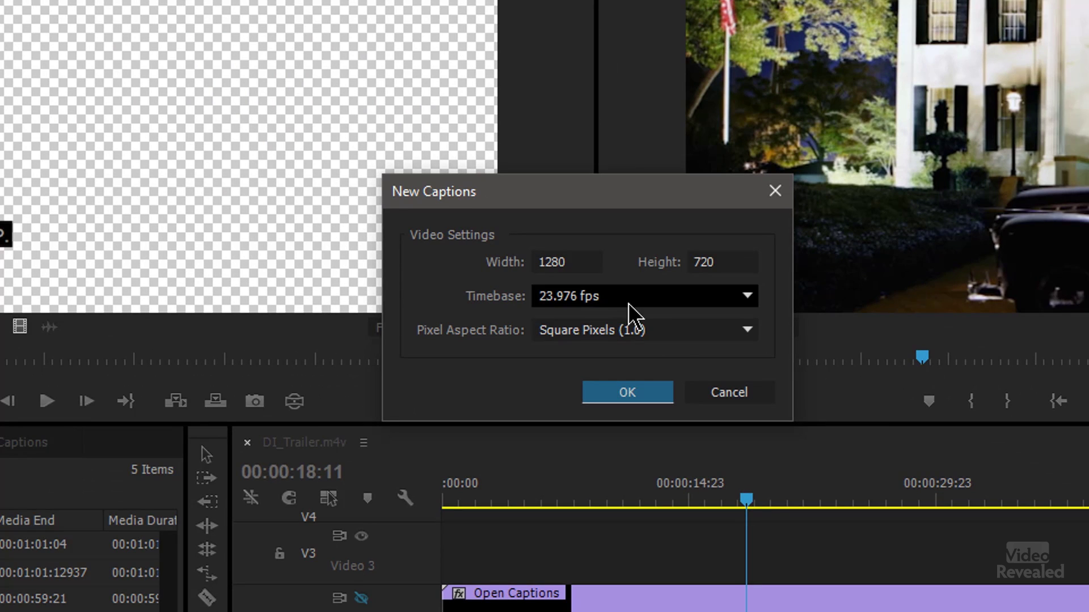
{"action": "left_click", "coordinate": [642, 393]}
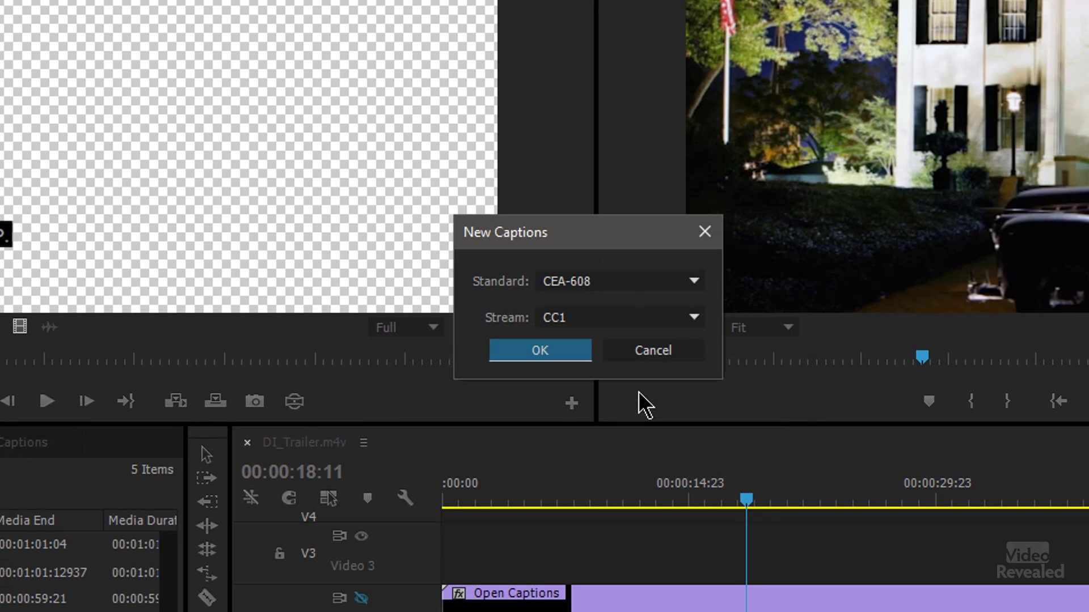
{"action": "left_click", "coordinate": [640, 280]}
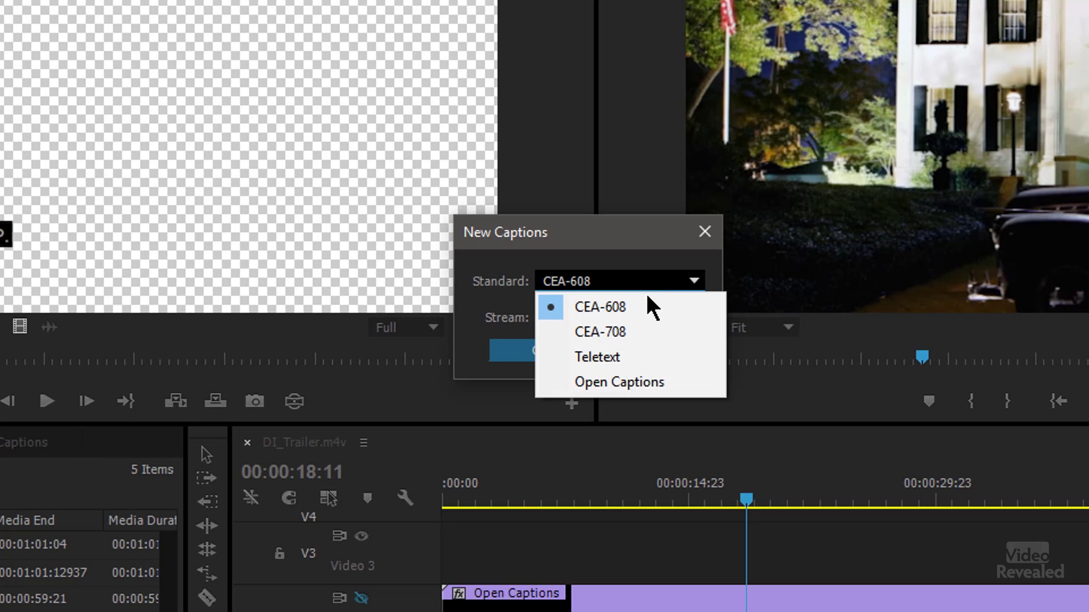
{"action": "left_click", "coordinate": [651, 376]}
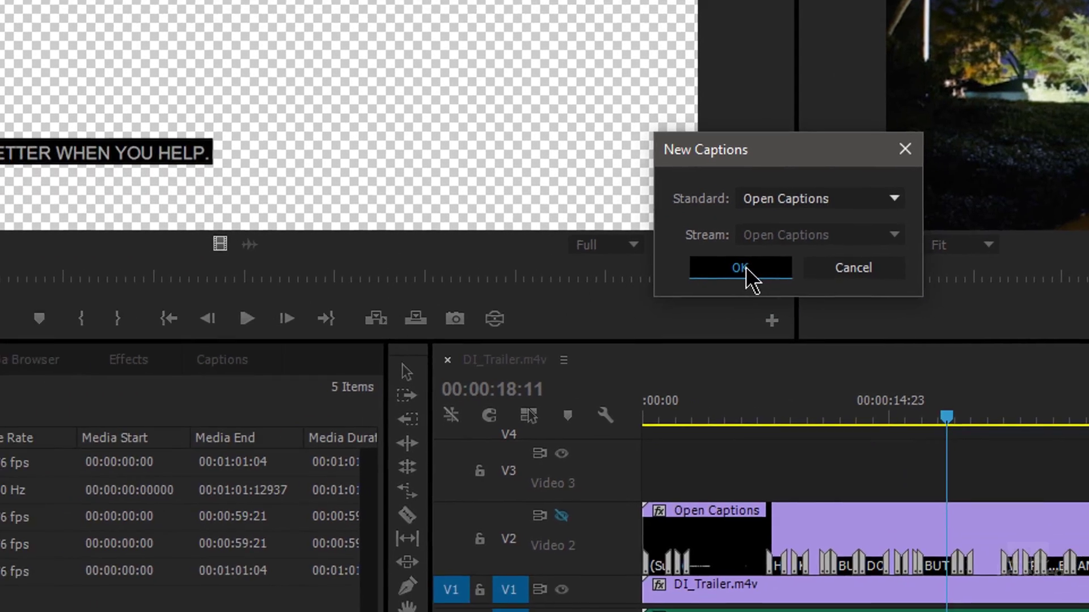
{"action": "left_click", "coordinate": [746, 270]}
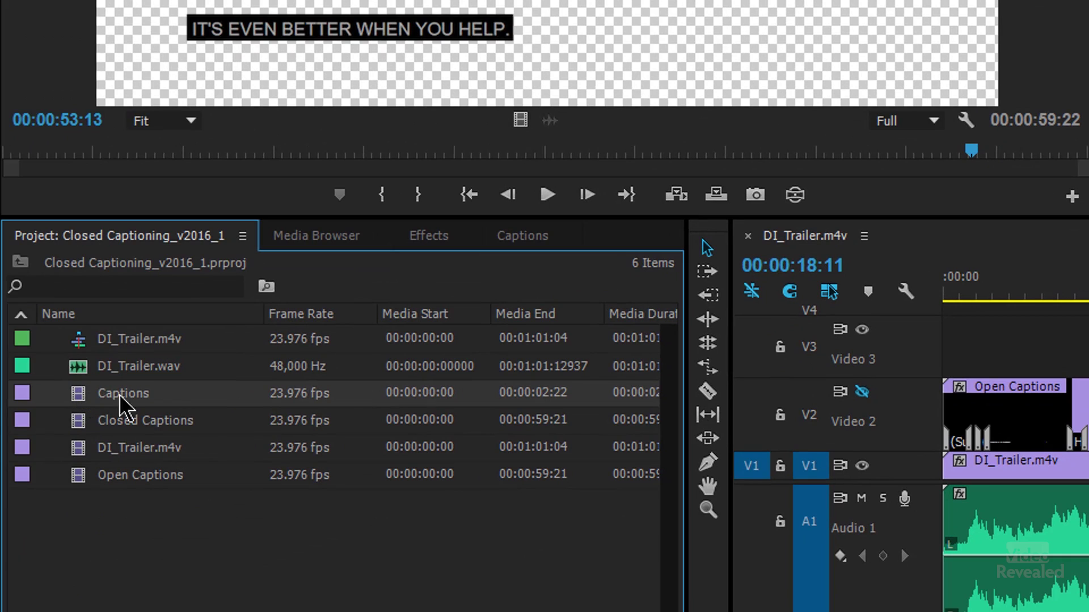
Swap the Open Captions clip on Video 2 for the new Captions item, lengthen it, and select it
{"action": "left_click", "coordinate": [119, 396]}
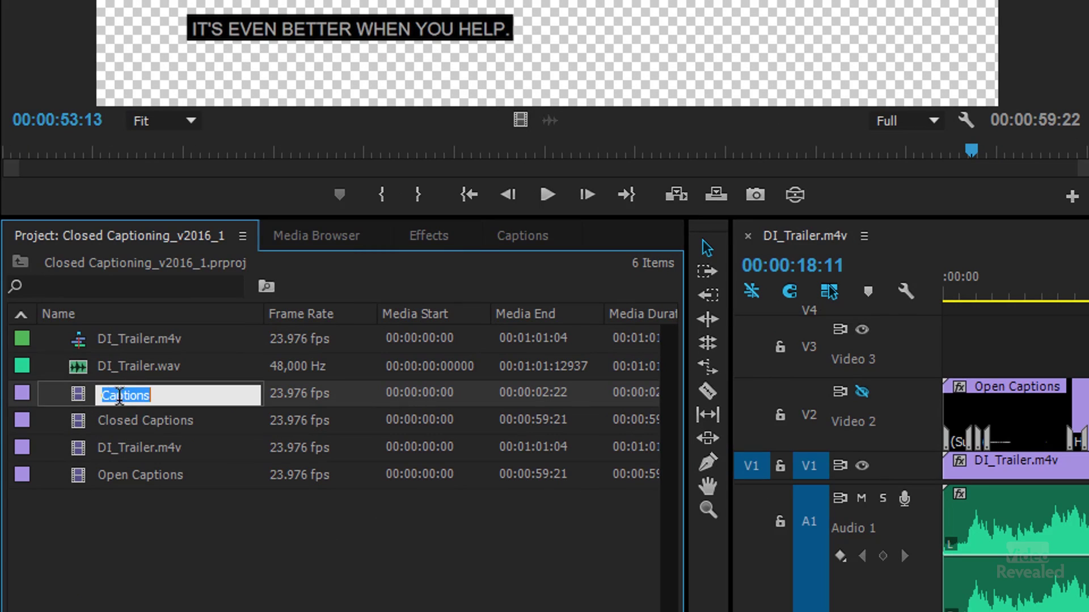
{"action": "key", "text": "Return"}
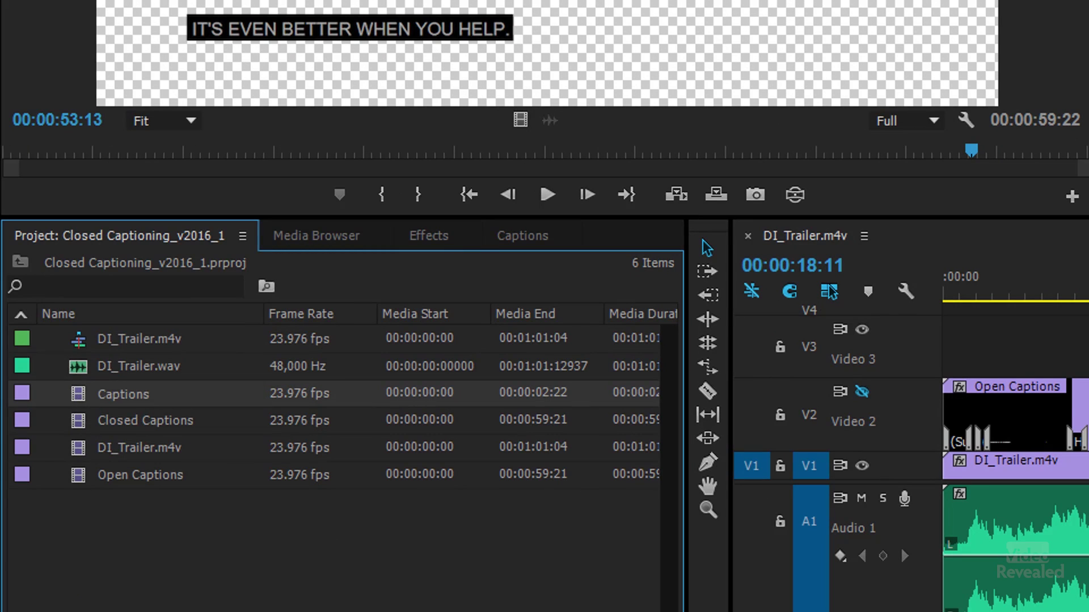
{"action": "left_click", "coordinate": [1009, 417]}
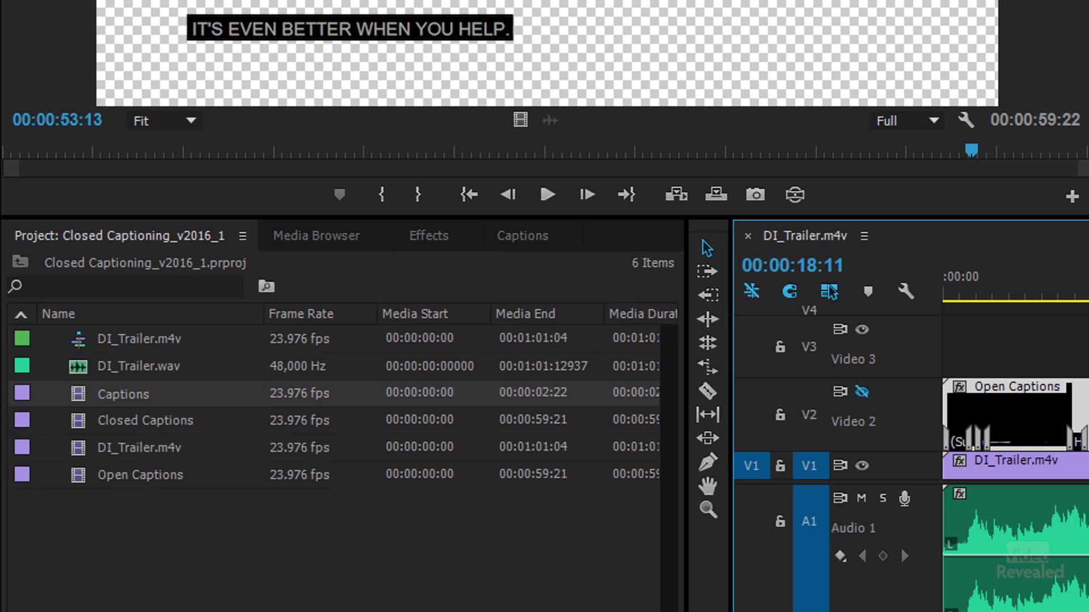
{"action": "key", "text": "Delete"}
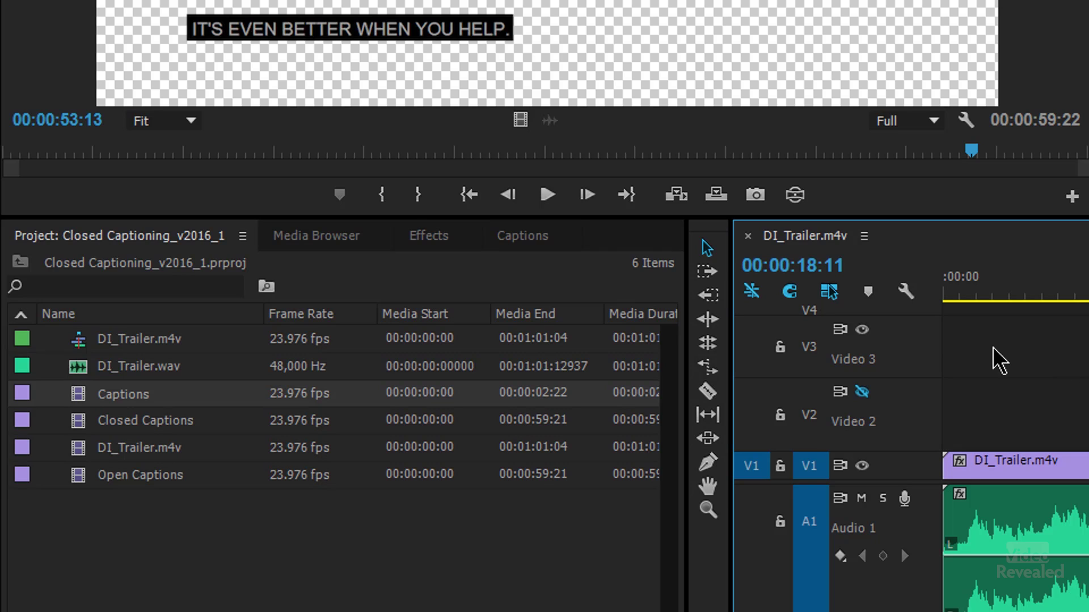
{"action": "left_click_drag", "start_coordinate": [84, 400], "coordinate": [958, 414]}
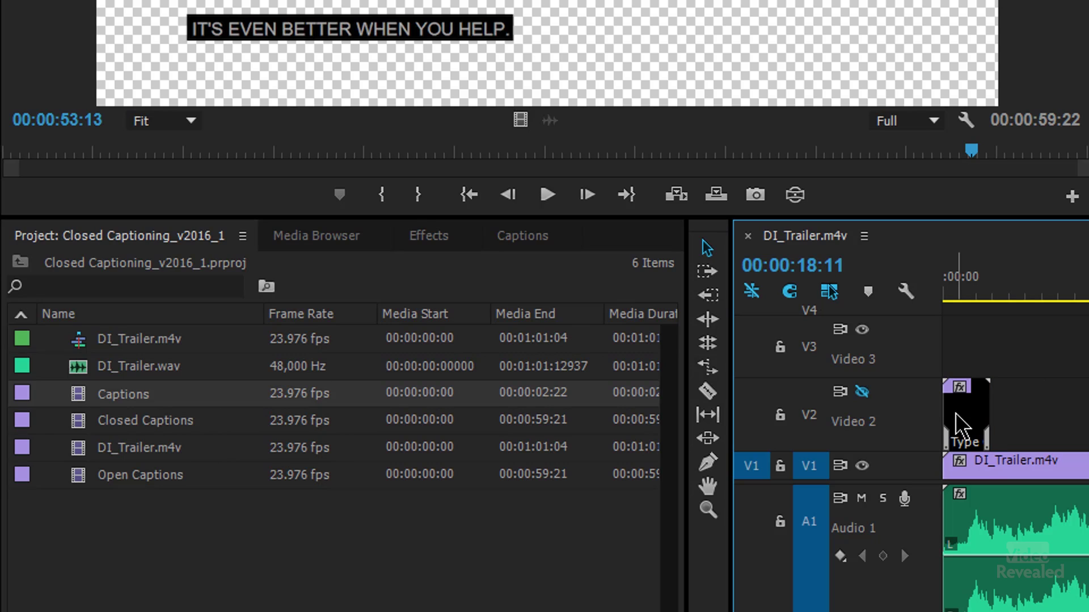
{"action": "left_click_drag", "start_coordinate": [987, 407], "coordinate": [987, 409]}
{"action": "left_click", "coordinate": [971, 425]}
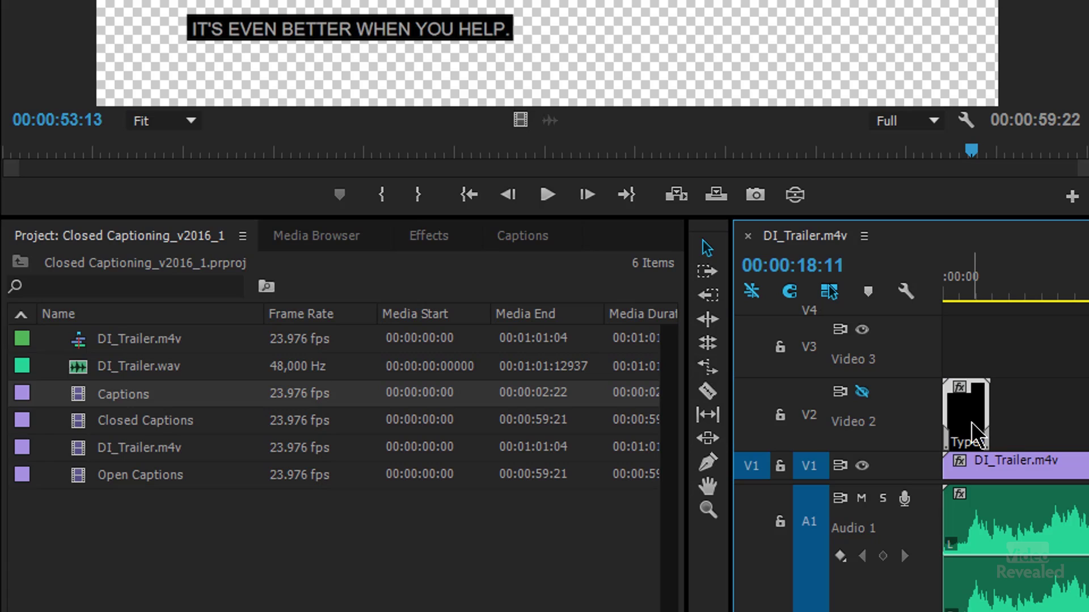
Open the Captions clip and type the first caption 'He had a big gun'
{"action": "double_click", "coordinate": [971, 436]}
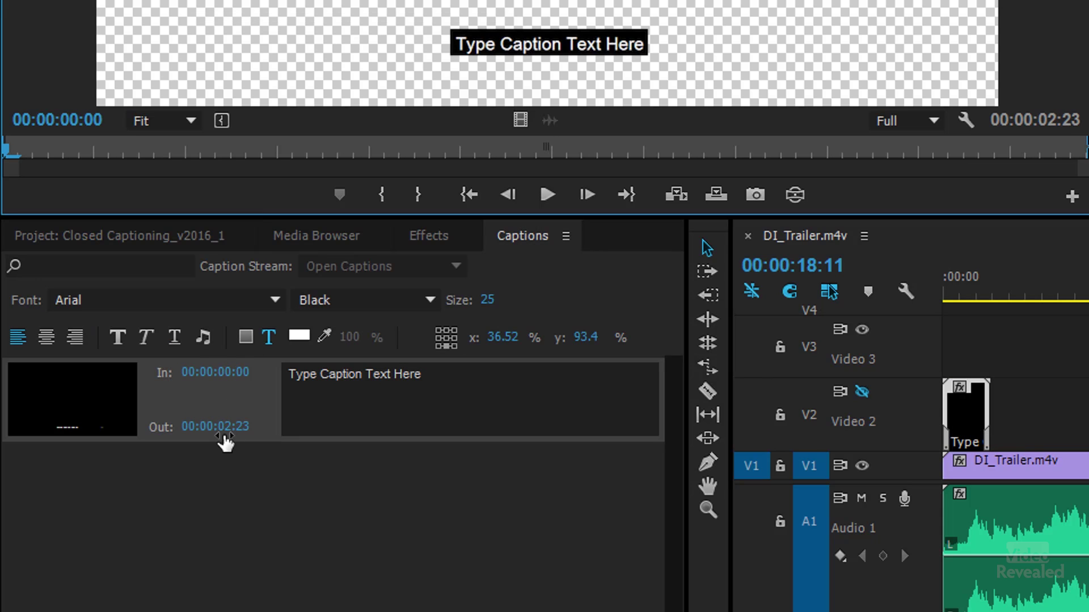
{"action": "mouse_move", "coordinate": [944, 295]}
{"action": "left_mouse_down"}
{"action": "mouse_move", "coordinate": [980, 302]}
{"action": "mouse_move", "coordinate": [959, 299]}
{"action": "left_mouse_up"}
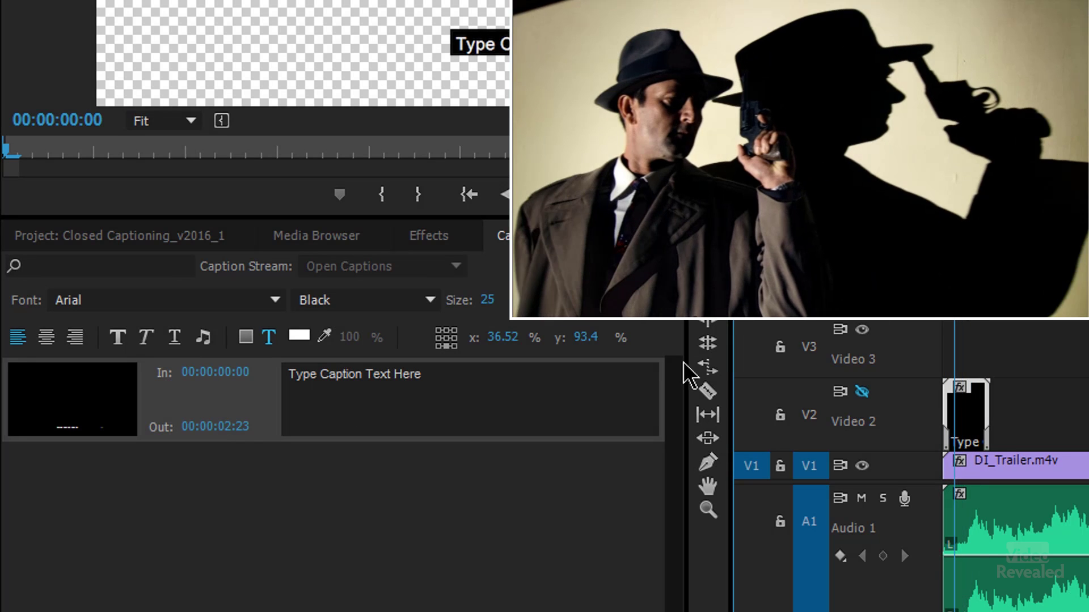
{"action": "left_click", "coordinate": [470, 393]}
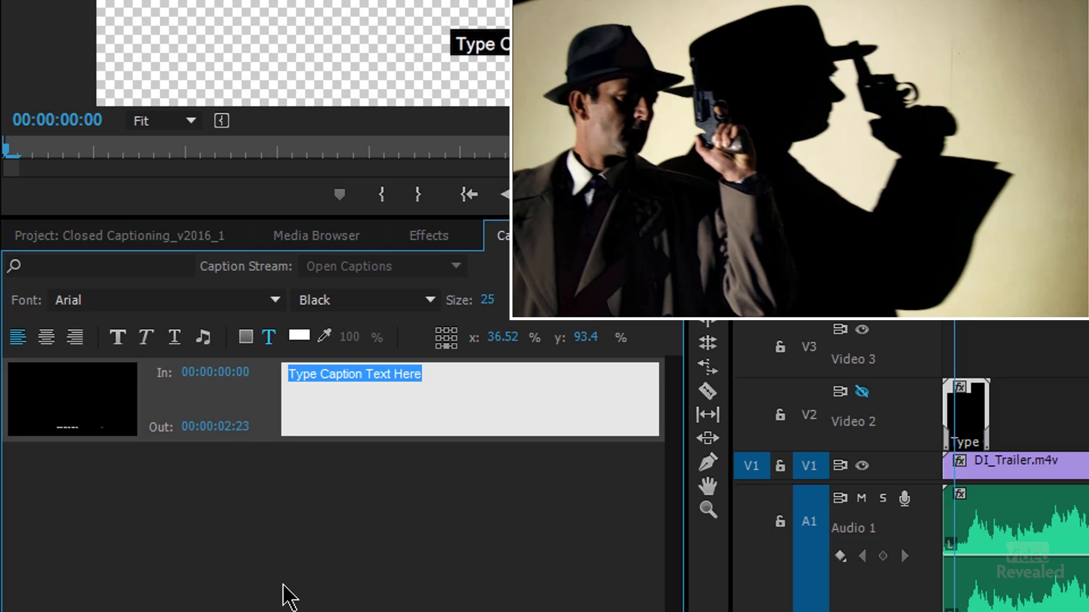
{"action": "type", "text": "He had "}
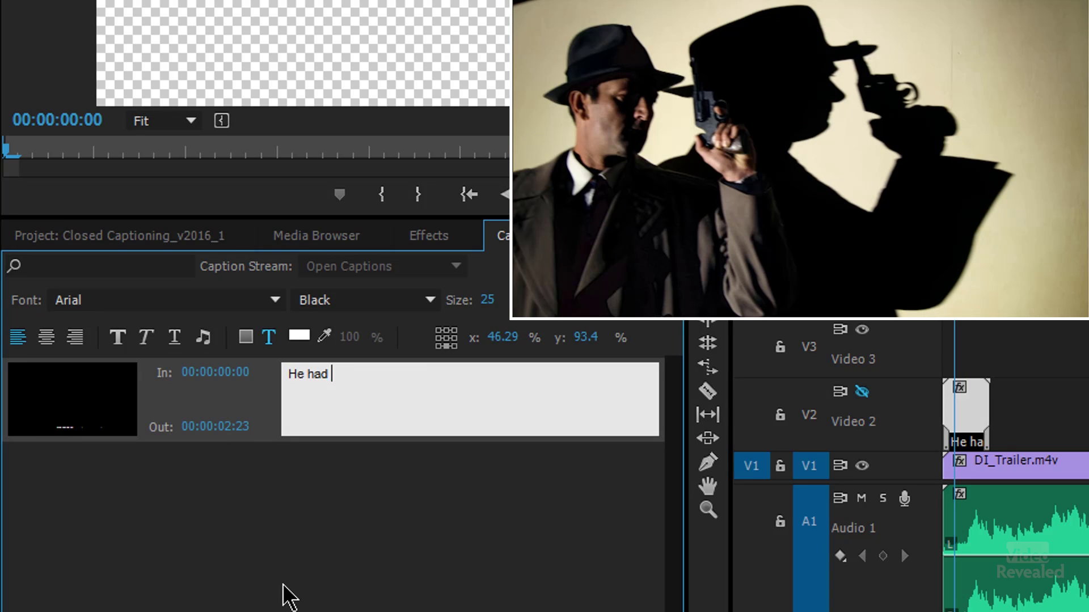
{"action": "type", "text": "a big gun"}
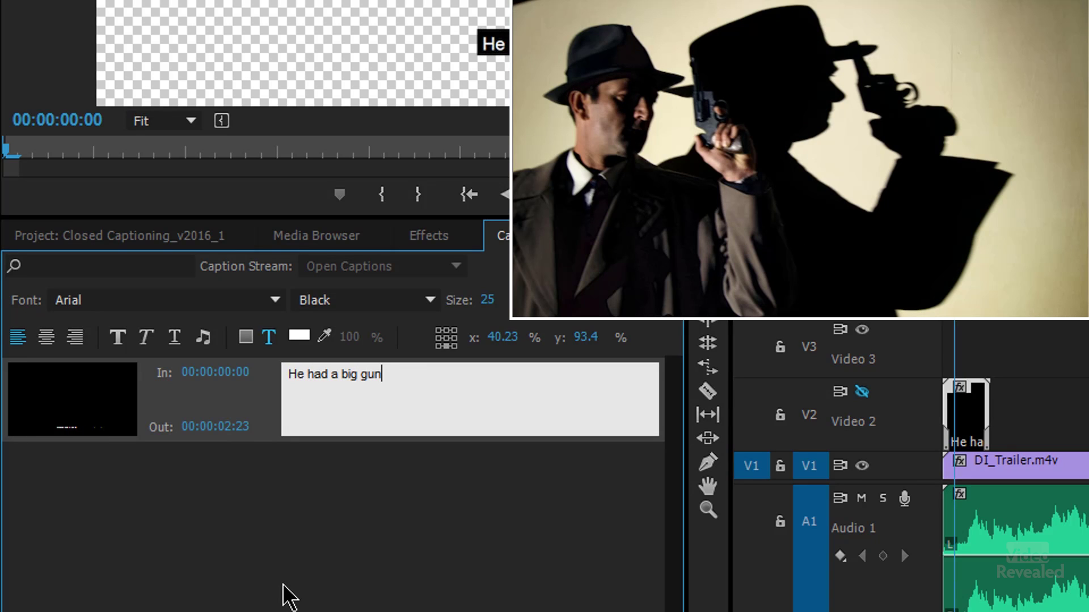
{"action": "key", "text": "Return"}
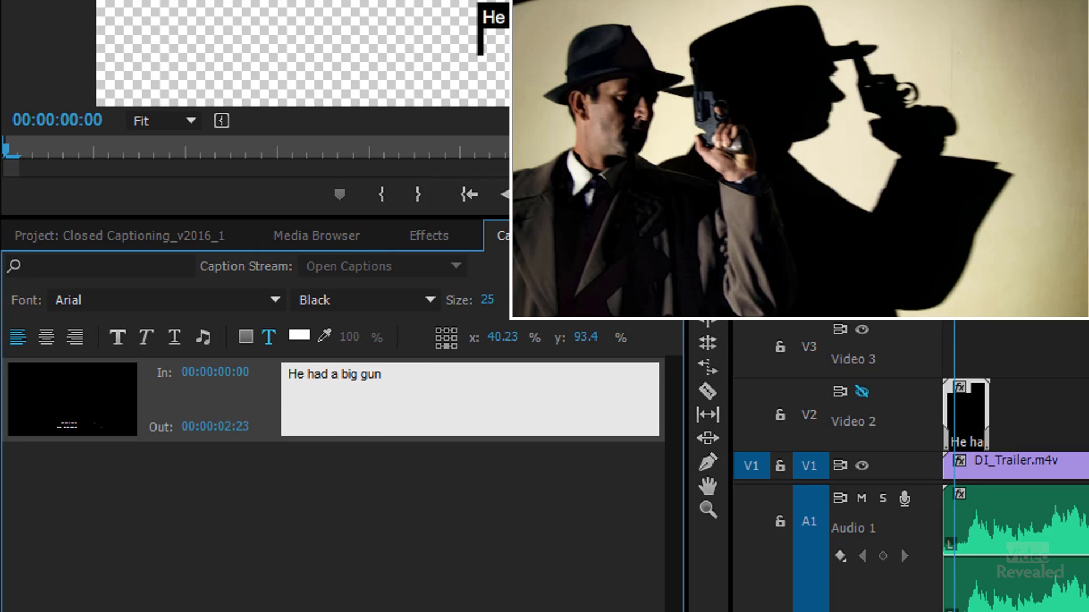
End the first caption at 00:00:06:14, lengthen the Captions clip, and play the preview
{"action": "mouse_move", "coordinate": [954, 313]}
{"action": "left_mouse_down"}
{"action": "mouse_move", "coordinate": [994, 321]}
{"action": "mouse_move", "coordinate": [966, 321]}
{"action": "left_mouse_up"}
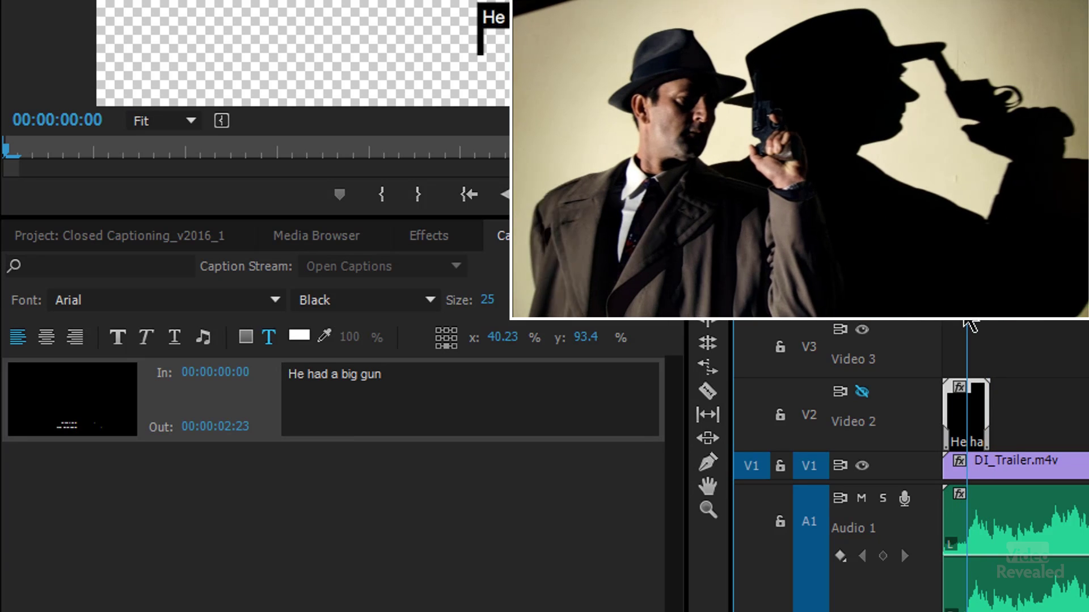
{"action": "left_click_drag", "start_coordinate": [241, 431], "coordinate": [215, 437]}
{"action": "left_click", "coordinate": [215, 427]}
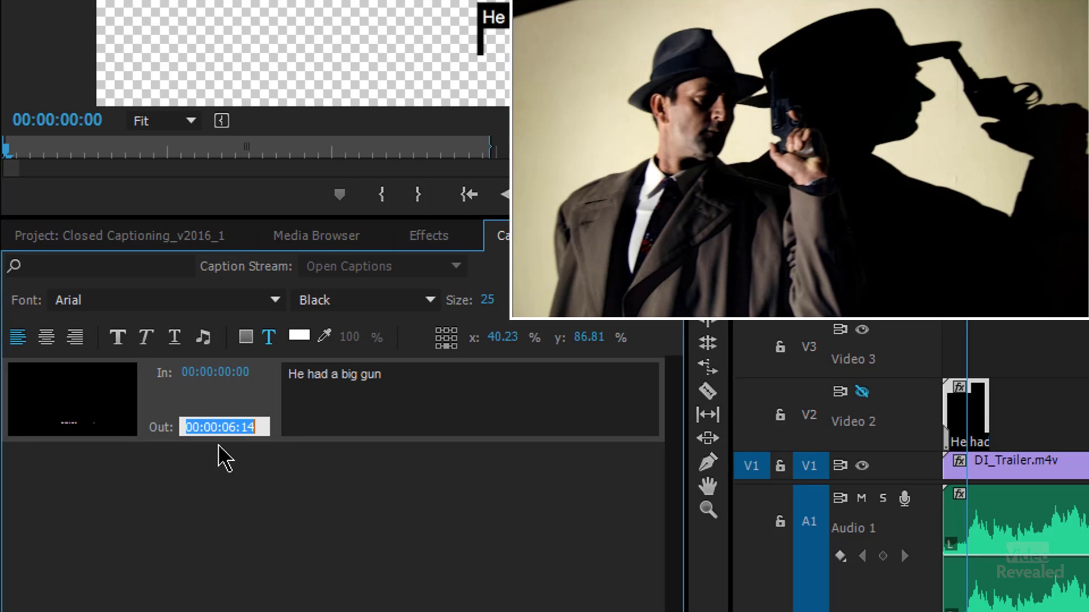
{"action": "left_click", "coordinate": [232, 450]}
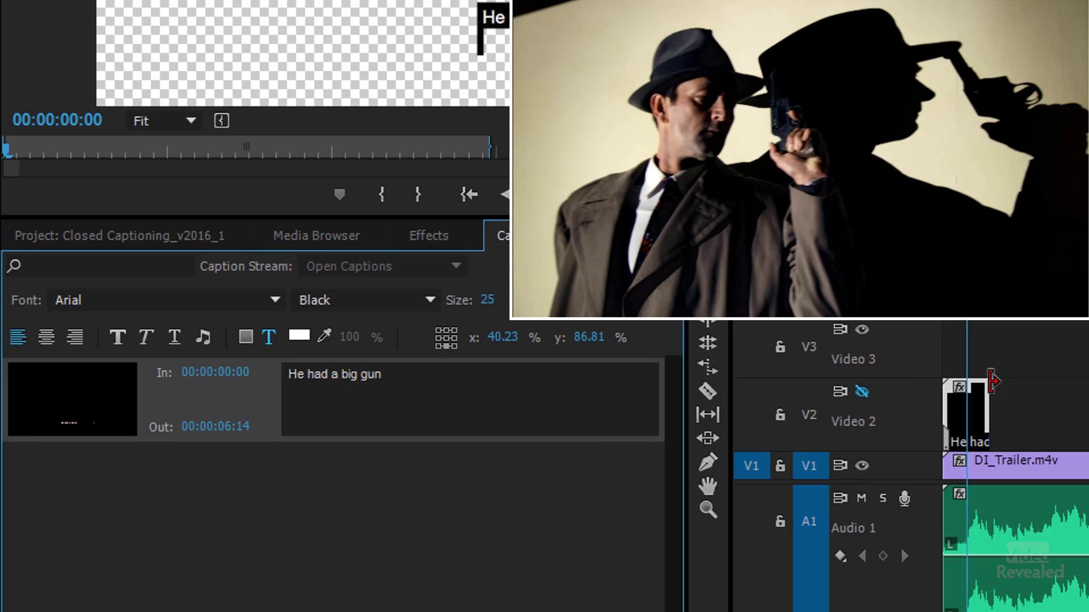
{"action": "left_click_drag", "start_coordinate": [989, 397], "coordinate": [1048, 397]}
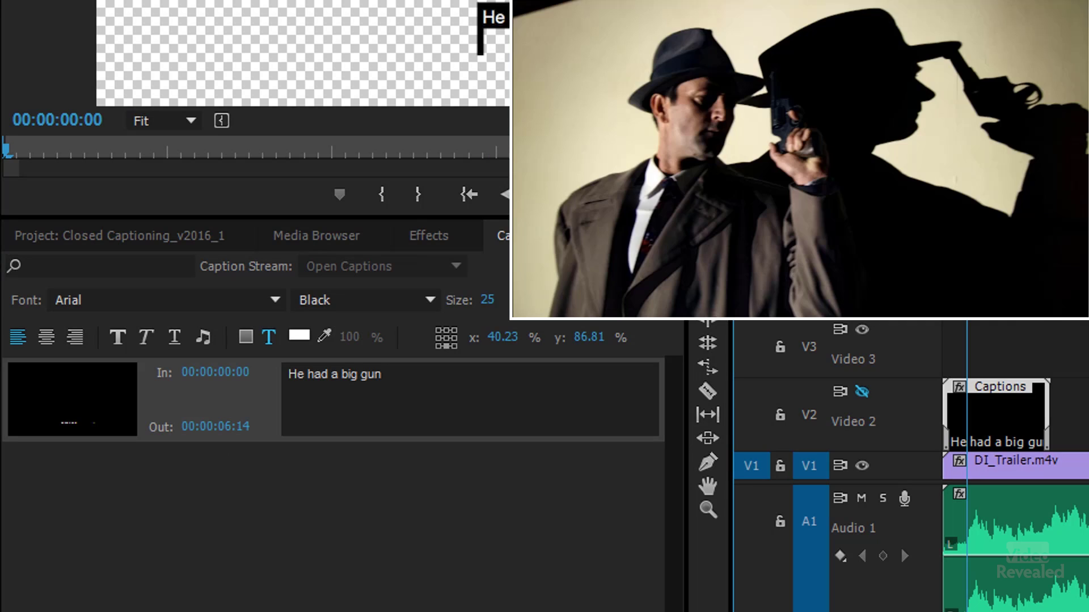
{"action": "key", "text": "space"}
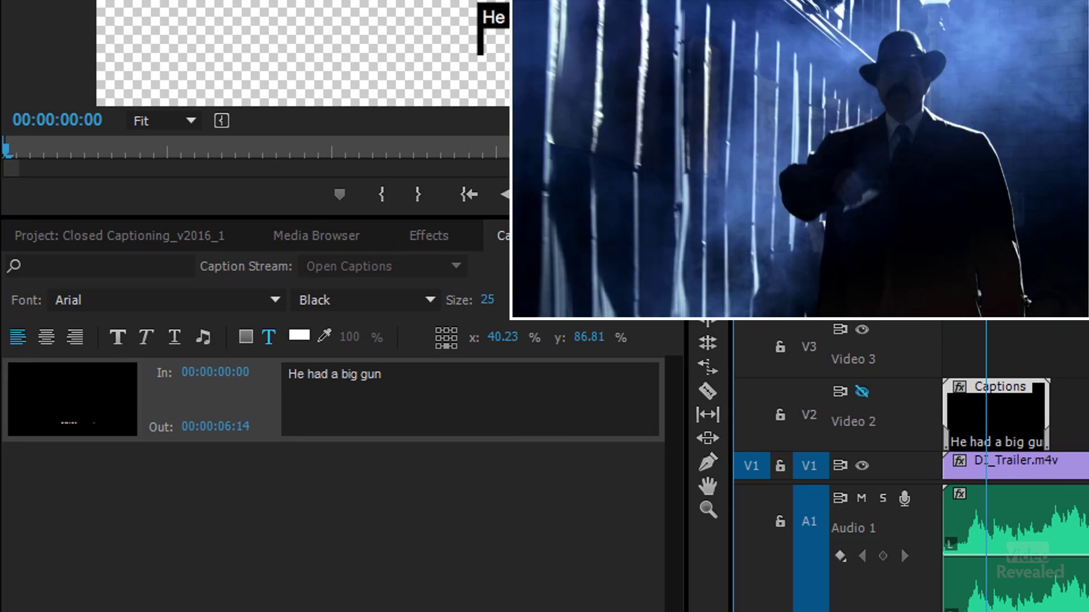
Show the Video 2 captions over the trailer and set the caption size to 48
{"action": "left_click", "coordinate": [861, 393]}
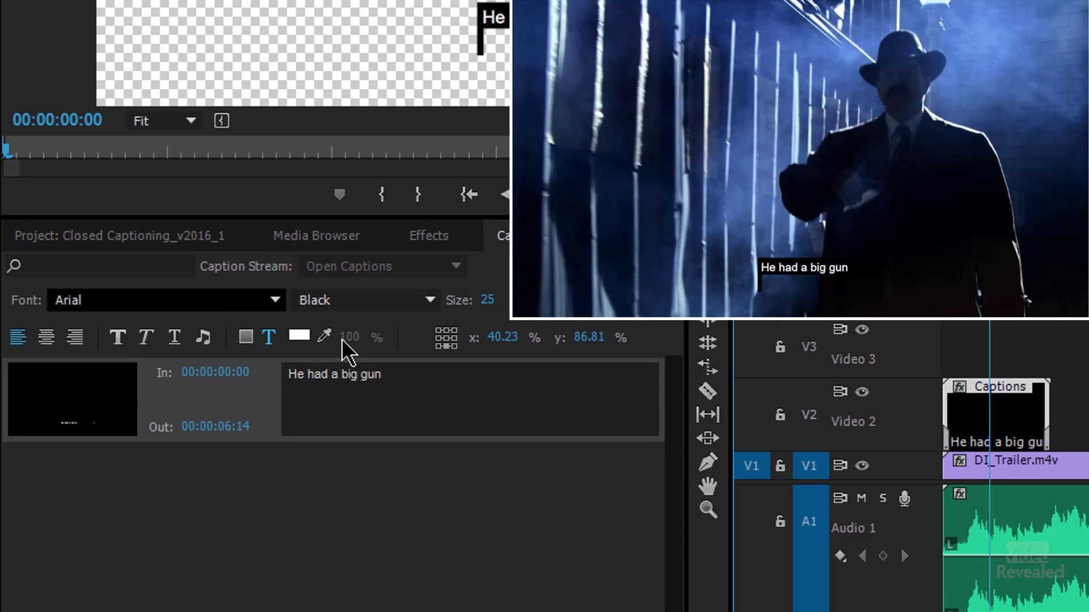
{"action": "left_click_drag", "start_coordinate": [487, 300], "coordinate": [539, 321]}
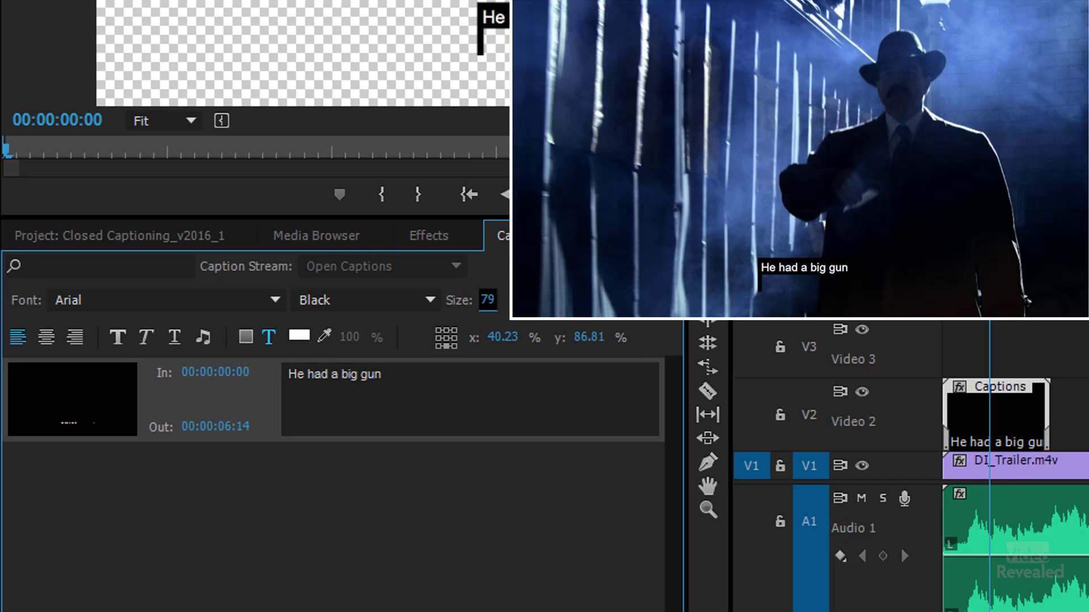
{"action": "left_click", "coordinate": [488, 300]}
{"action": "type", "text": "48"}
{"action": "key", "text": "Return"}
{"action": "left_click", "coordinate": [435, 543]}
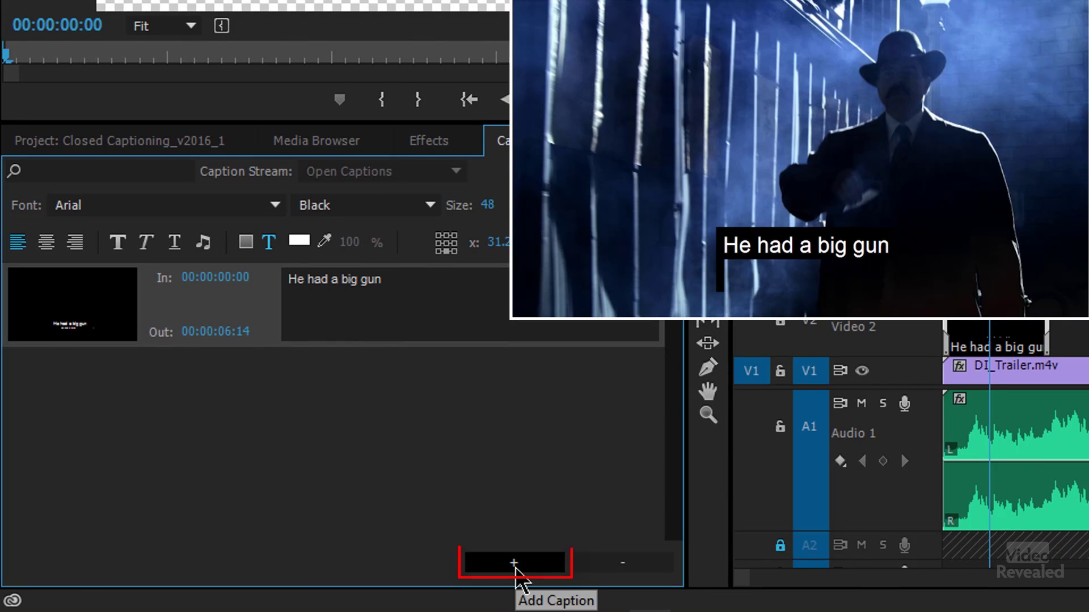
Add a second caption starting at 00:00:10:00
{"action": "left_click", "coordinate": [516, 566]}
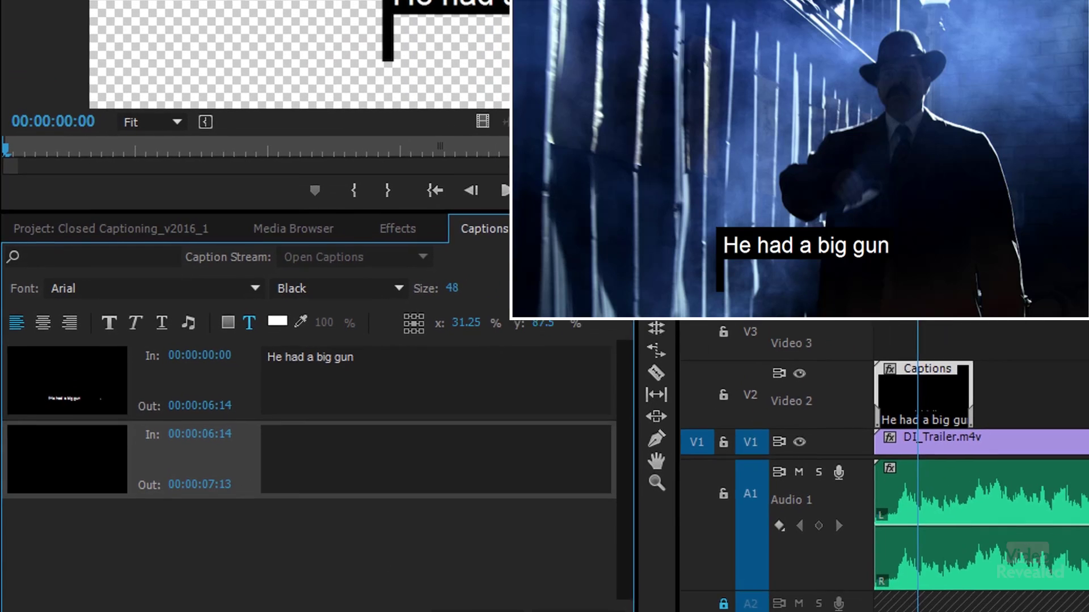
{"action": "left_click_drag", "start_coordinate": [233, 372], "coordinate": [255, 371]}
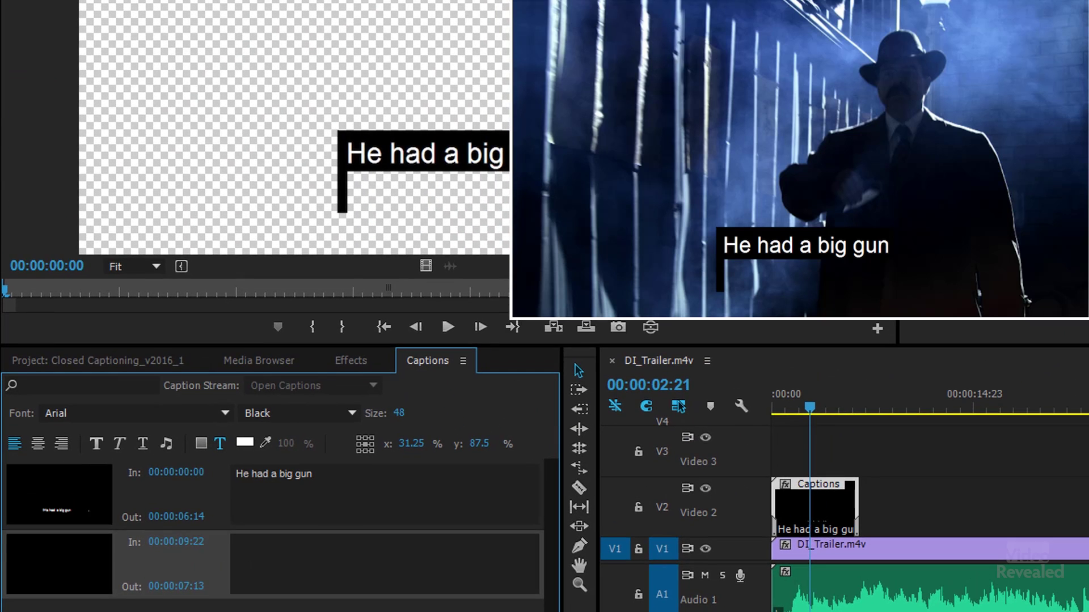
{"action": "left_click_drag", "start_coordinate": [176, 541], "coordinate": [903, 495]}
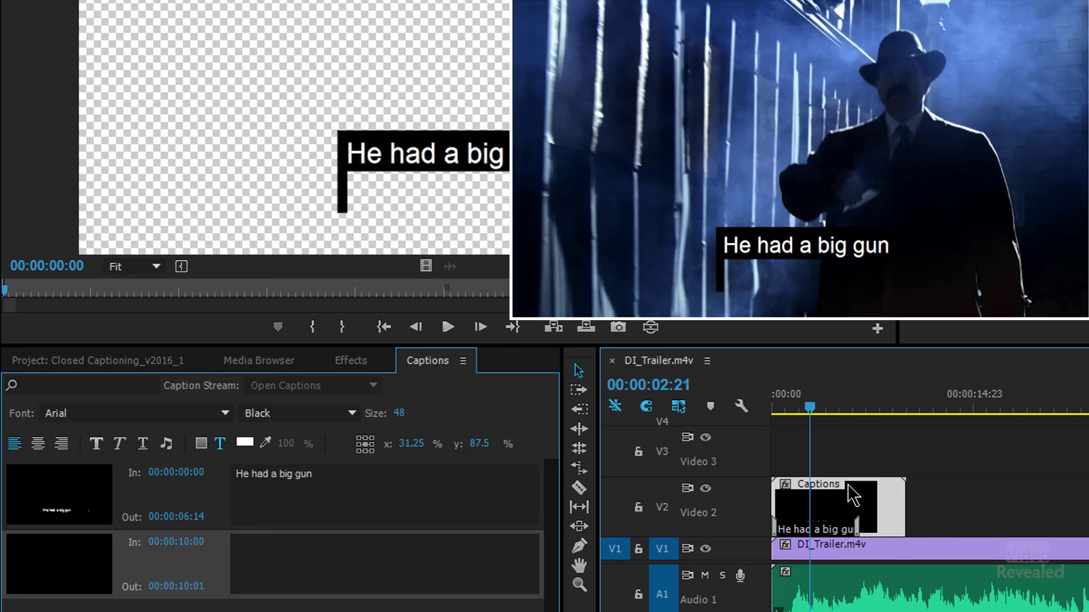
Type 'She ran away' as the second caption's text
{"action": "mouse_move", "coordinate": [844, 417]}
{"action": "left_mouse_down"}
{"action": "mouse_move", "coordinate": [875, 414]}
{"action": "mouse_move", "coordinate": [856, 417]}
{"action": "left_mouse_up"}
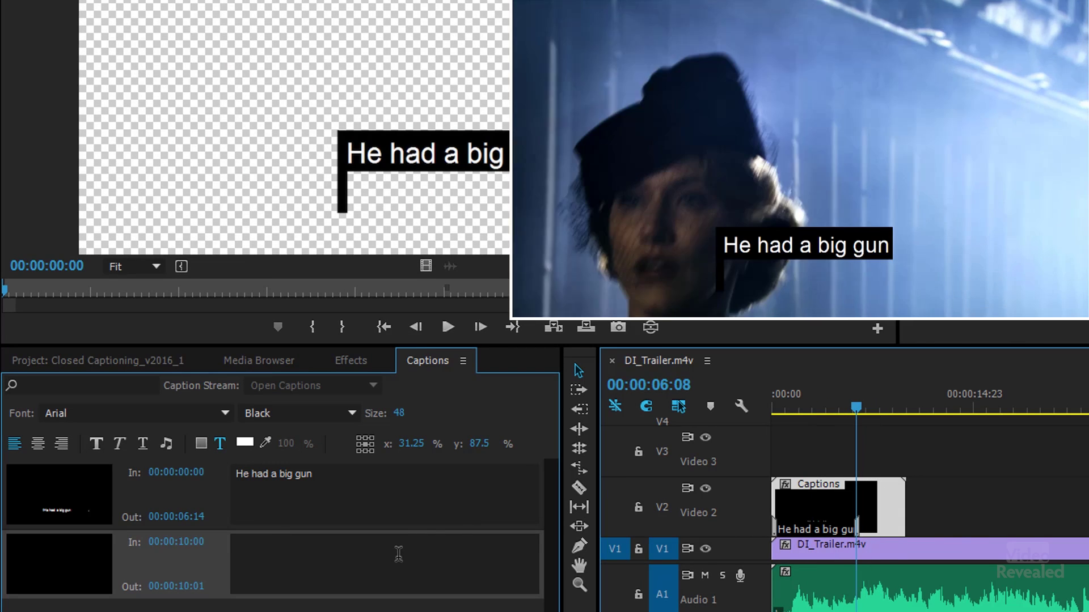
{"action": "left_click", "coordinate": [399, 554]}
{"action": "type", "text": "Sh"}
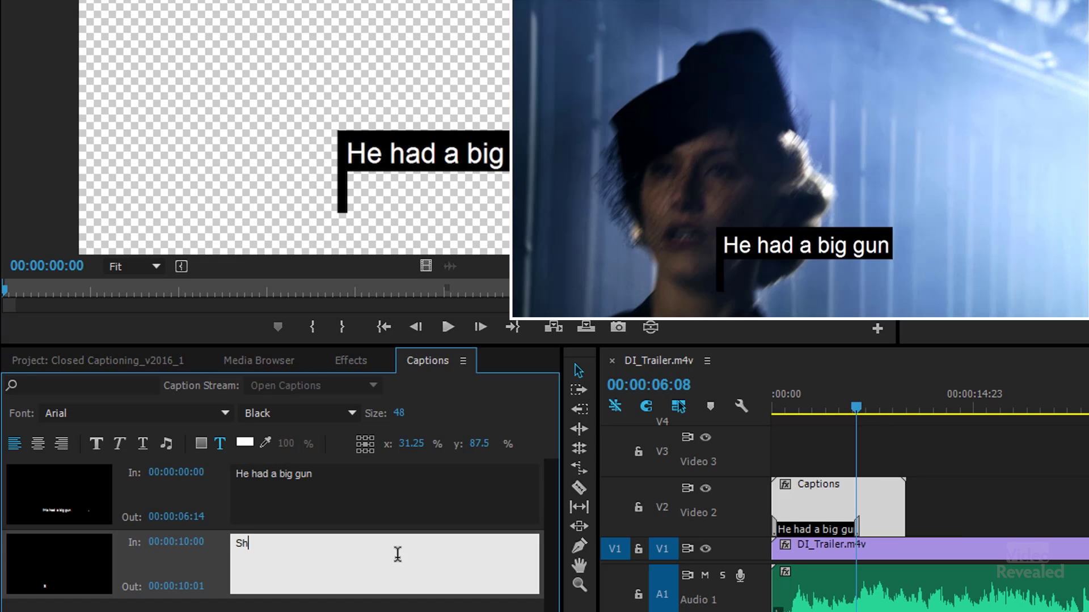
{"action": "type", "text": "e ran "}
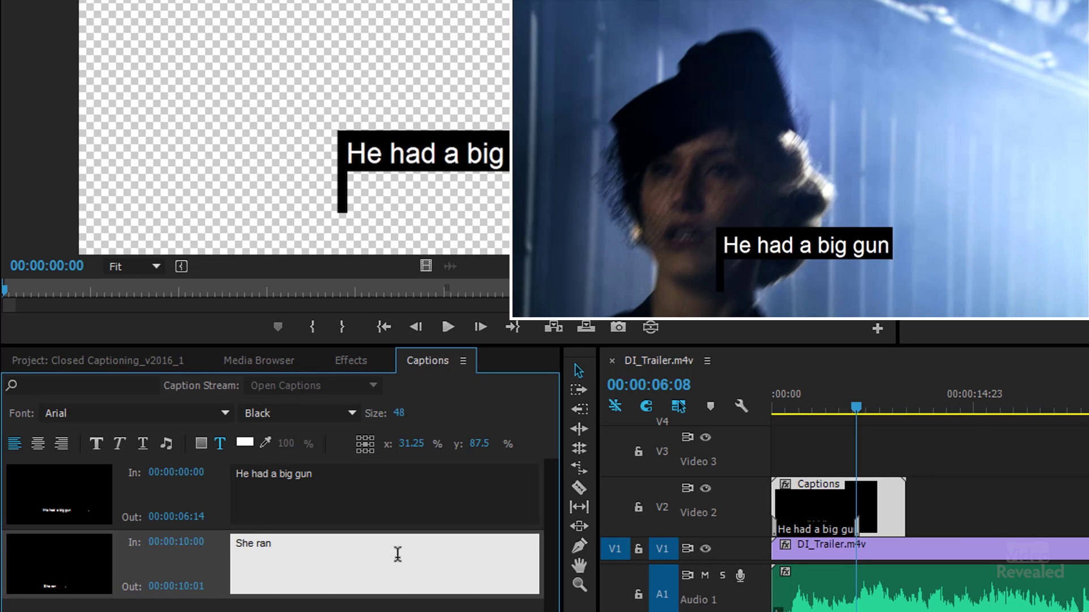
{"action": "type", "text": "aay"}
{"action": "key", "text": "BackSpace"}
{"action": "type", "text": "away"}
{"action": "key", "text": "Escape"}
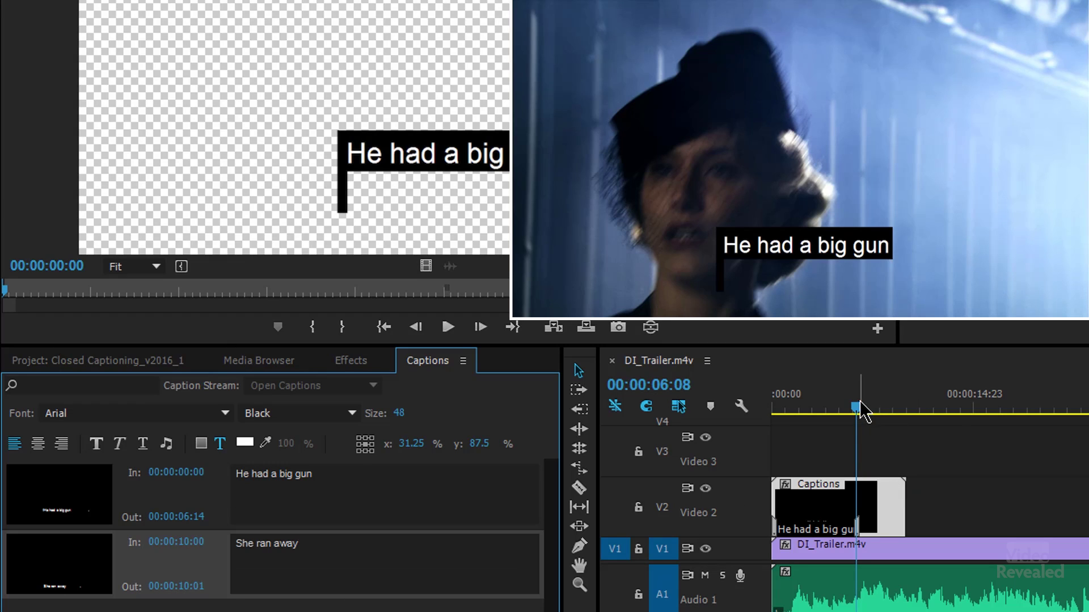
End the second caption at 00:00:15:17 and extend the Captions clip to include it
{"action": "left_click_drag", "start_coordinate": [860, 408], "coordinate": [911, 419]}
{"action": "left_click_drag", "start_coordinate": [907, 418], "coordinate": [902, 418]}
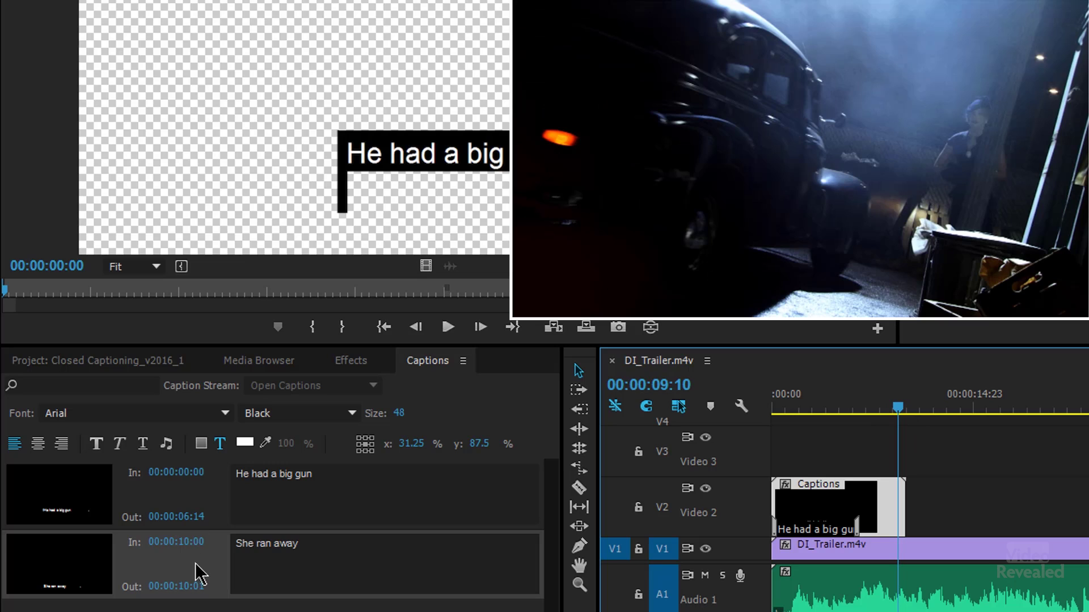
{"action": "left_click_drag", "start_coordinate": [192, 593], "coordinate": [238, 592]}
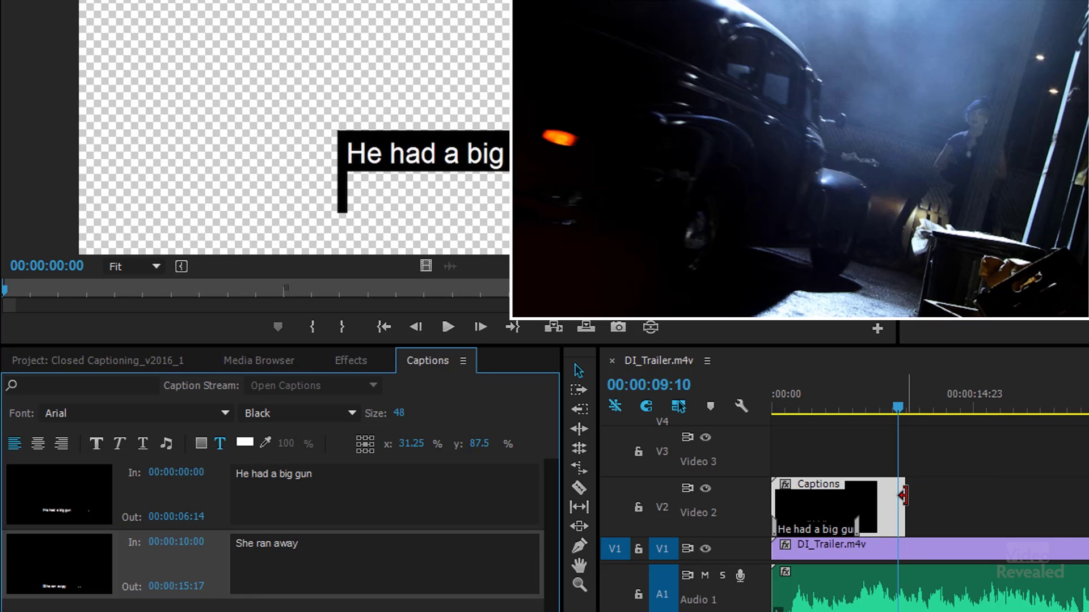
{"action": "left_click_drag", "start_coordinate": [901, 407], "coordinate": [949, 410]}
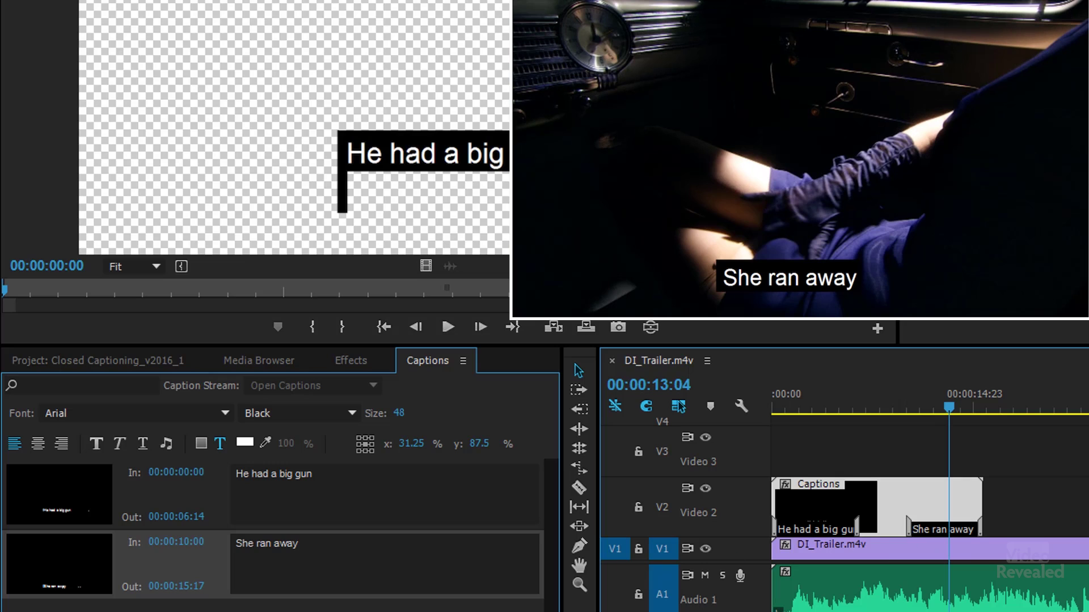
Add a third caption, extend the Captions clip to reveal it, and type 'more text'
{"action": "left_click", "coordinate": [536, 611]}
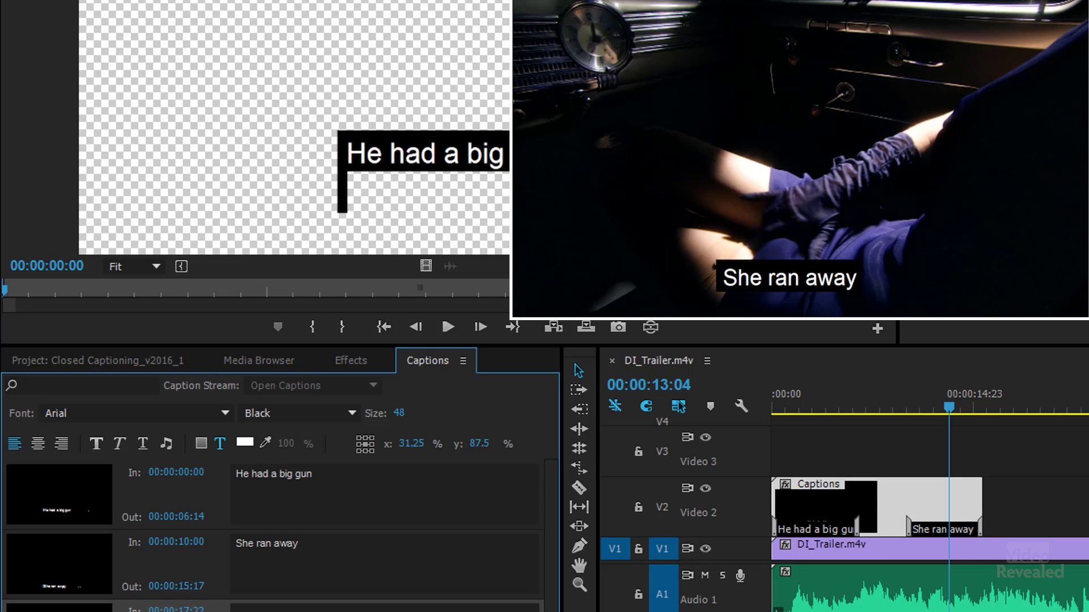
{"action": "left_click_drag", "start_coordinate": [983, 505], "coordinate": [1023, 507]}
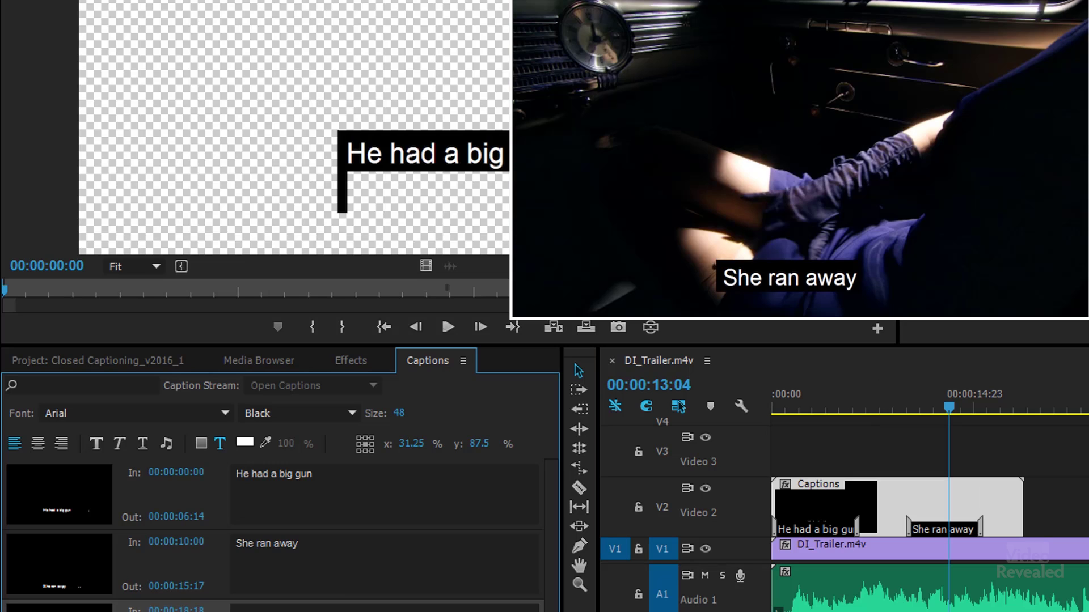
{"action": "left_click_drag", "start_coordinate": [1030, 497], "coordinate": [1086, 498]}
{"action": "left_click", "coordinate": [1086, 408]}
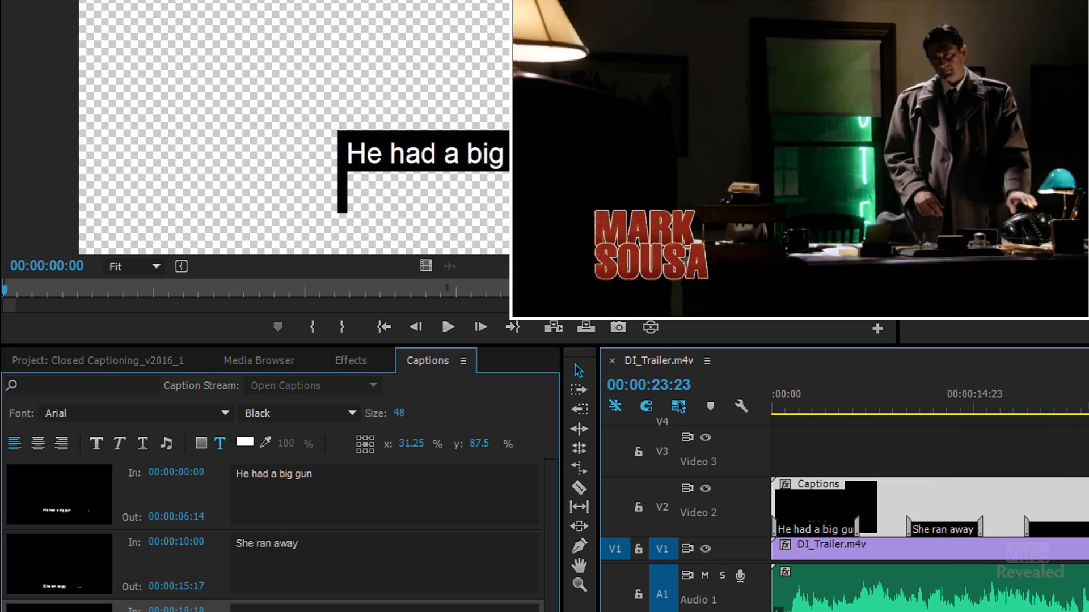
{"action": "type", "text": "more text"}
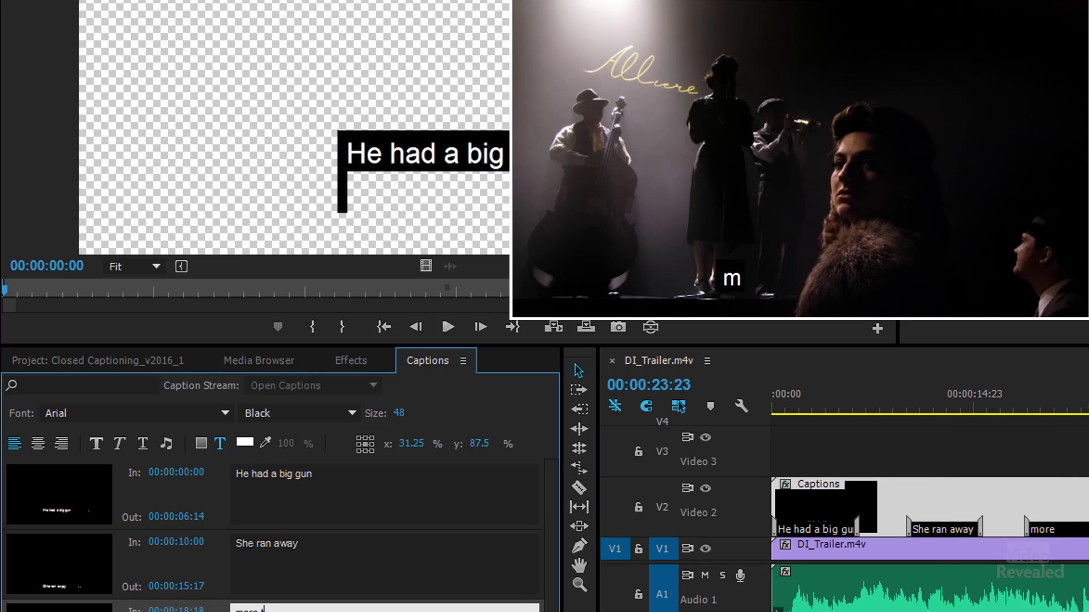